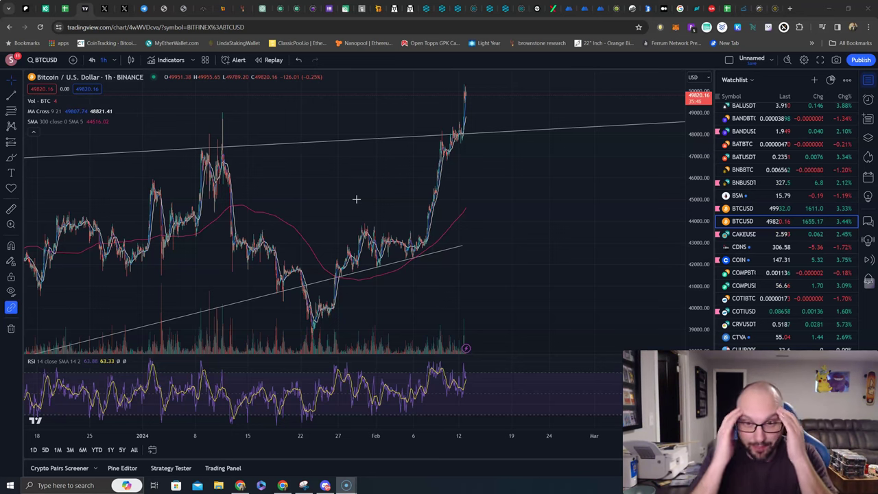
# - Draw one trend line across the two latest price highs and another across the matching RSI peaks on the hourly BTCUSD chart
pyautogui.click(378, 240)
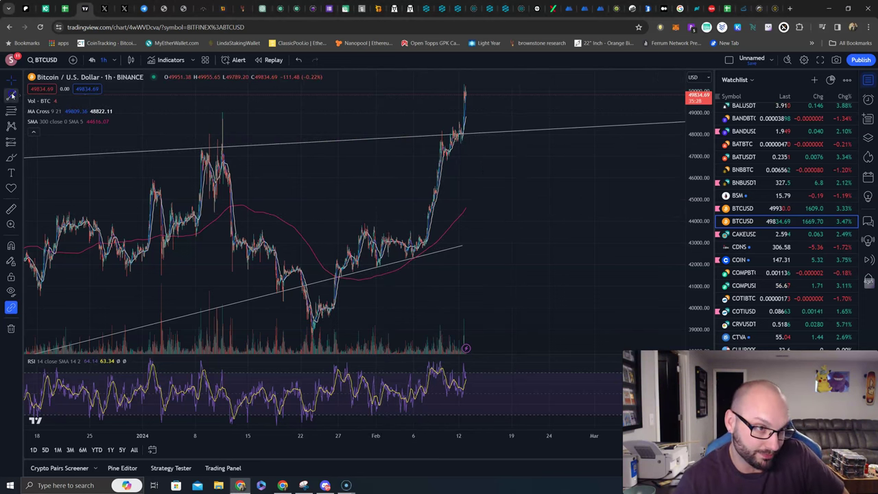
pyautogui.click(441, 130)
pyautogui.click(466, 86)
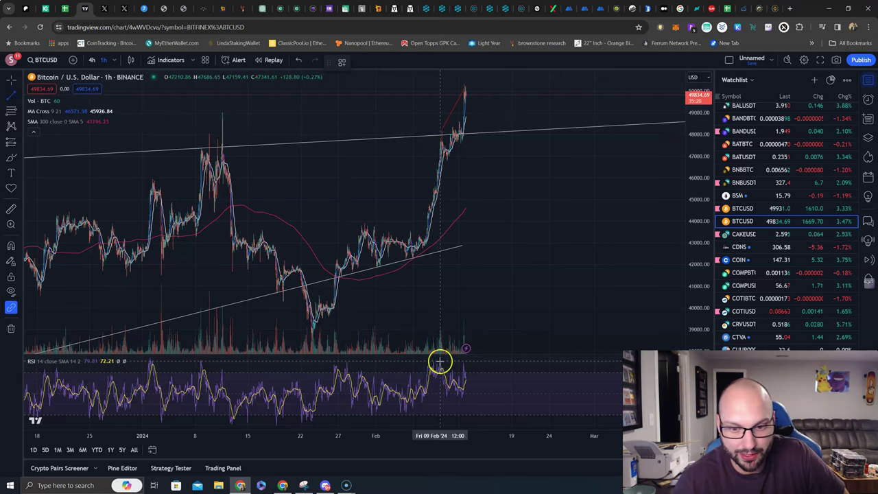
pyautogui.click(467, 364)
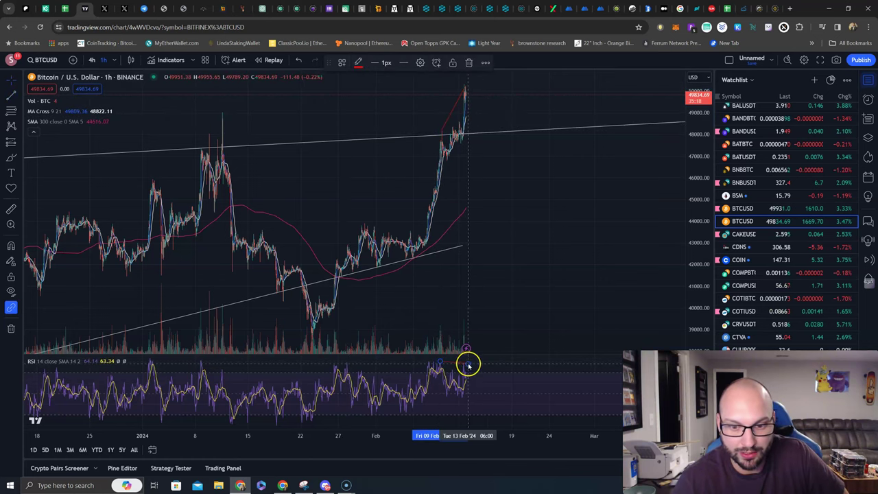
pyautogui.click(512, 282)
pyautogui.click(527, 280)
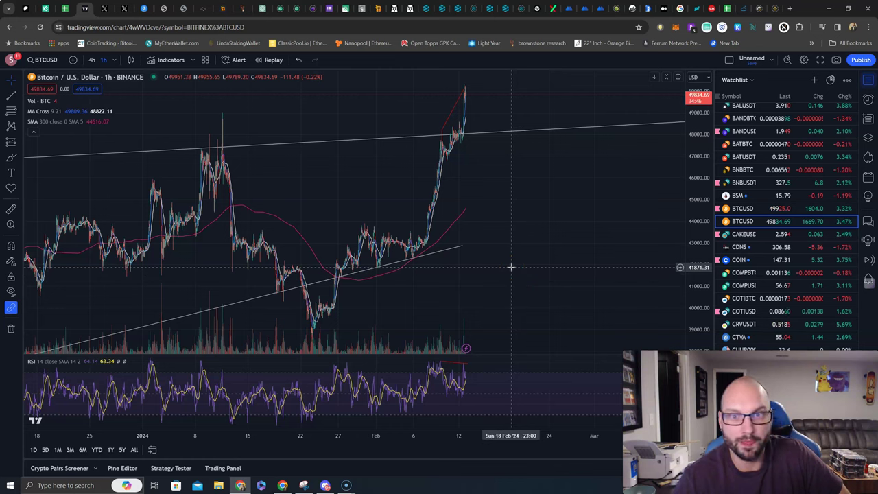
pyautogui.click(453, 210)
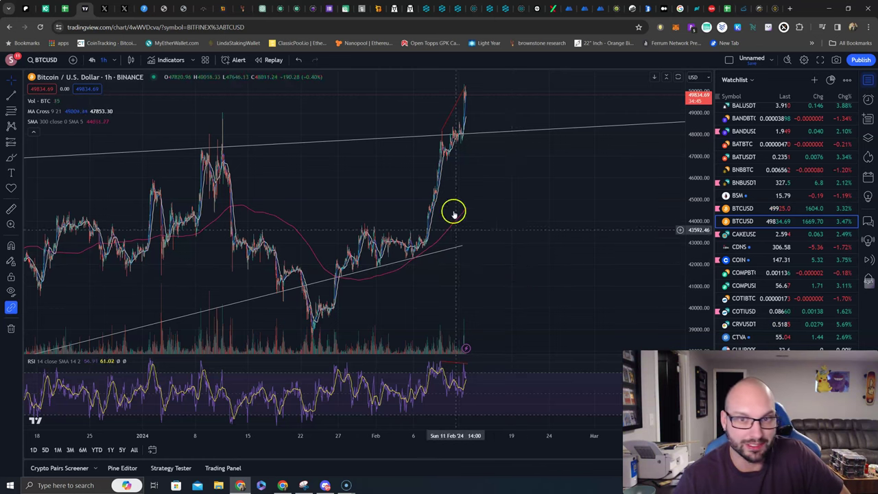
pyautogui.click(533, 241)
pyautogui.click(453, 84)
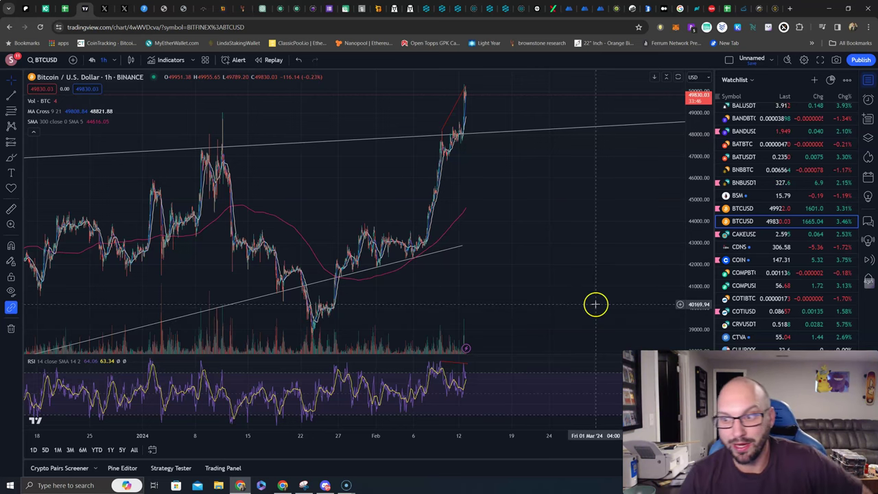
# - Open the hourly Coinbase (COIN) chart from the watchlist
pyautogui.click(748, 260)
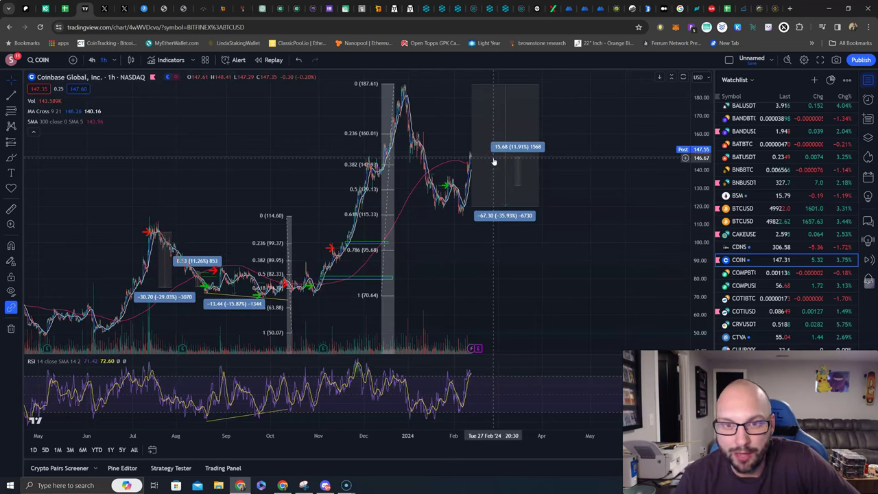
pyautogui.click(463, 168)
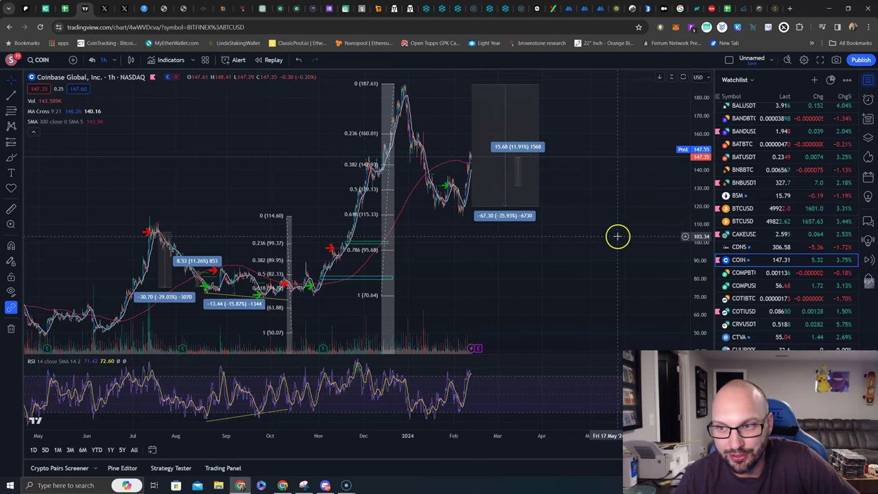
pyautogui.click(715, 297)
# - Look through the flagged crypto symbols further down the watchlist, including INJUSDT, LINKUSDT and MANTAUSDT
pyautogui.scroll(-5, 741, 299)
pyautogui.scroll(-2, 716, 284)
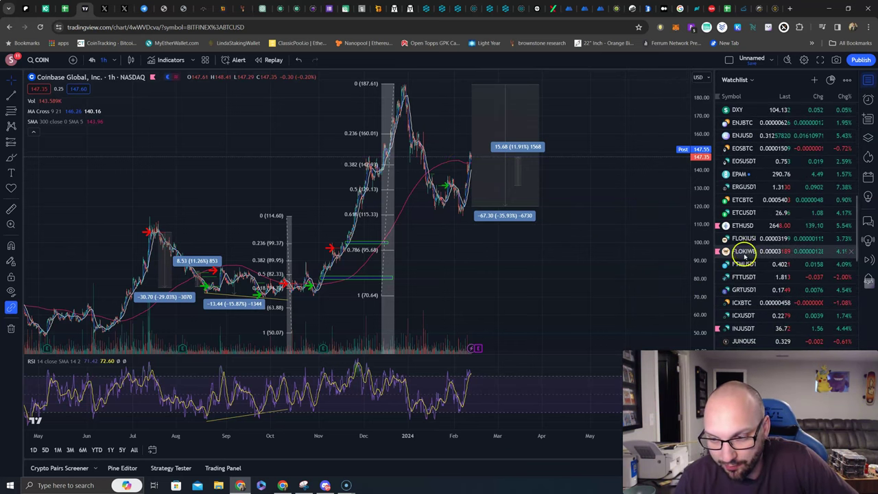
pyautogui.scroll(-3, 745, 268)
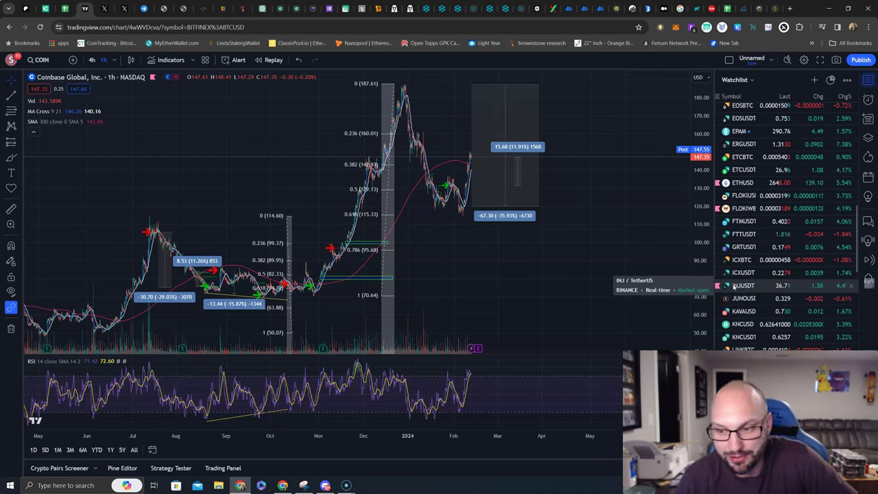
pyautogui.scroll(-3, 734, 287)
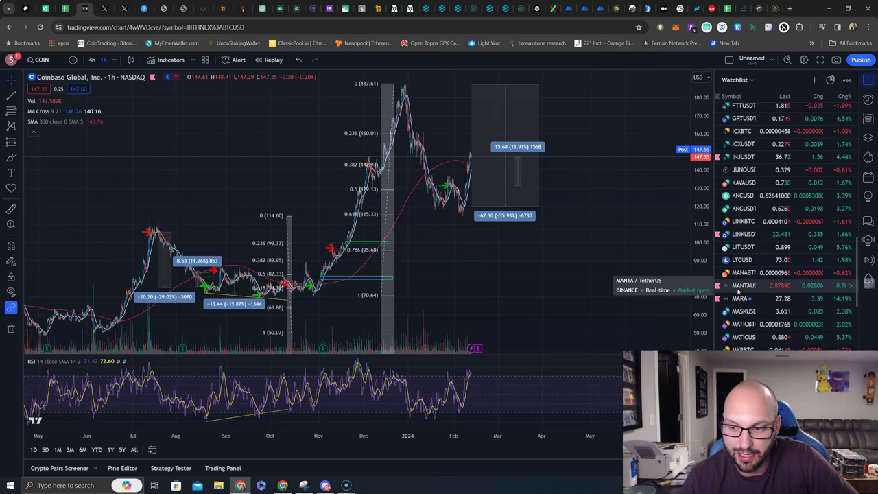
pyautogui.scroll(10, 738, 295)
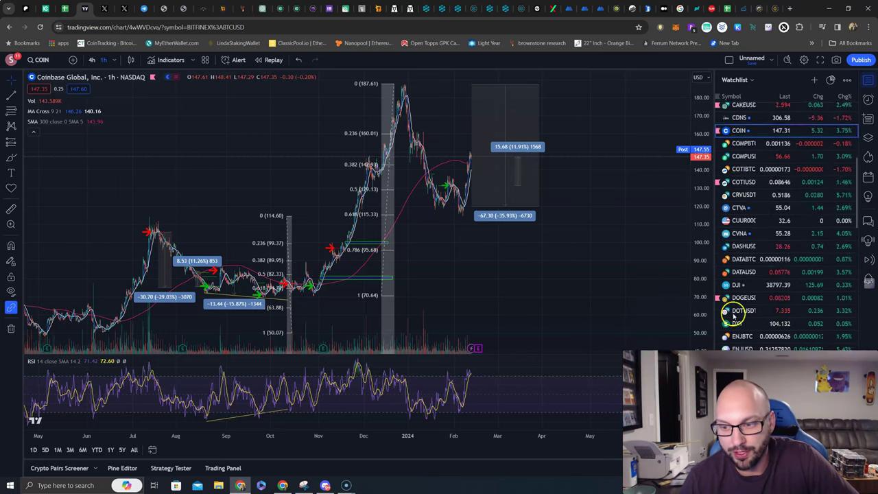
pyautogui.scroll(-2, 730, 312)
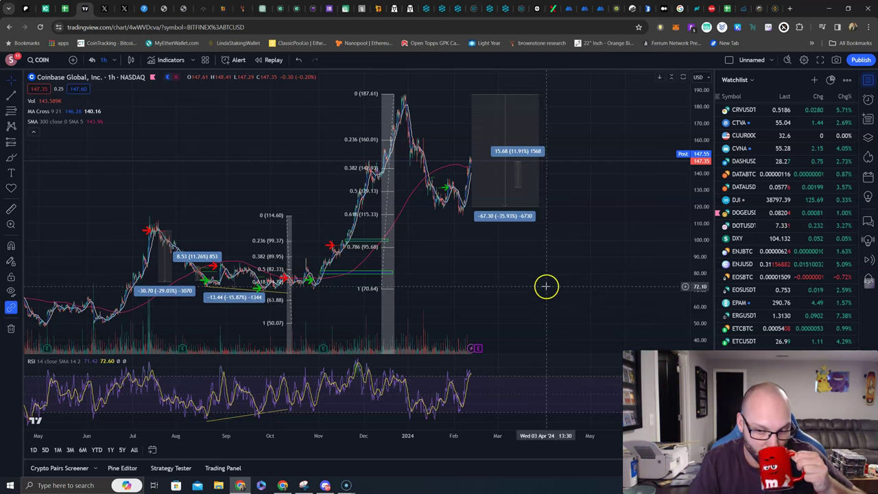
pyautogui.click(580, 296)
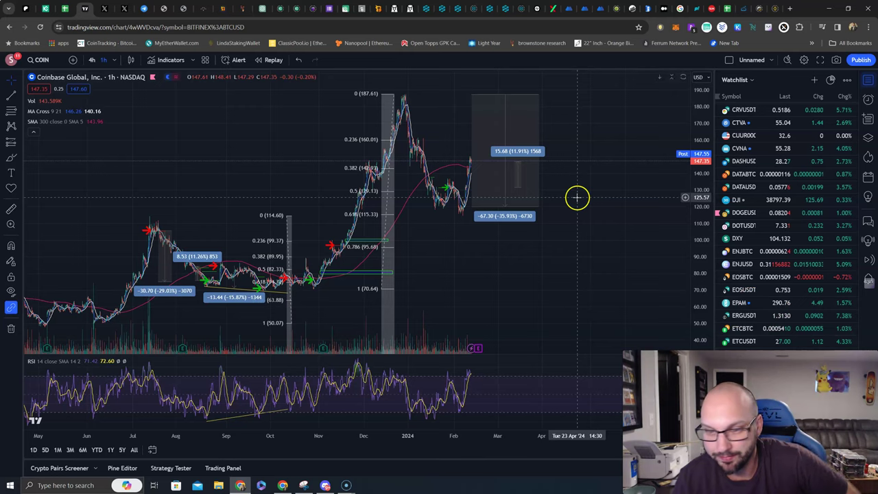
# - Switch to X and read the post listing the large February token unlocks
pyautogui.click(104, 8)
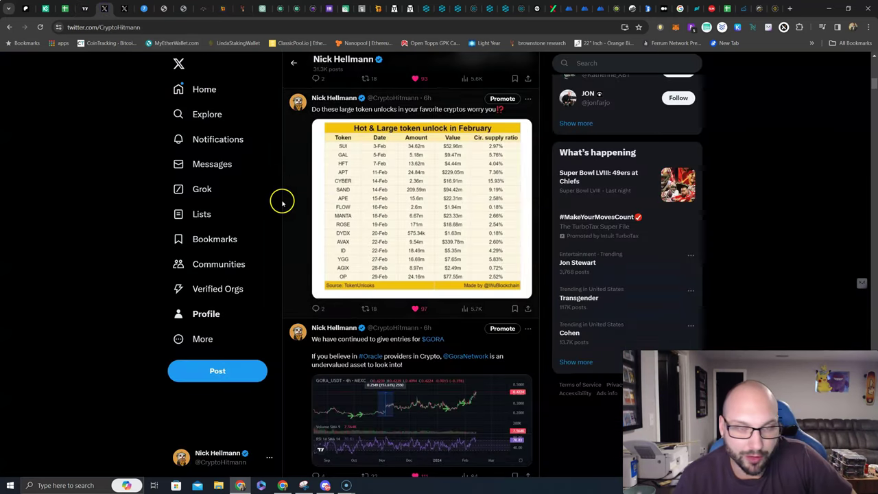
pyautogui.scroll(1, 282, 202)
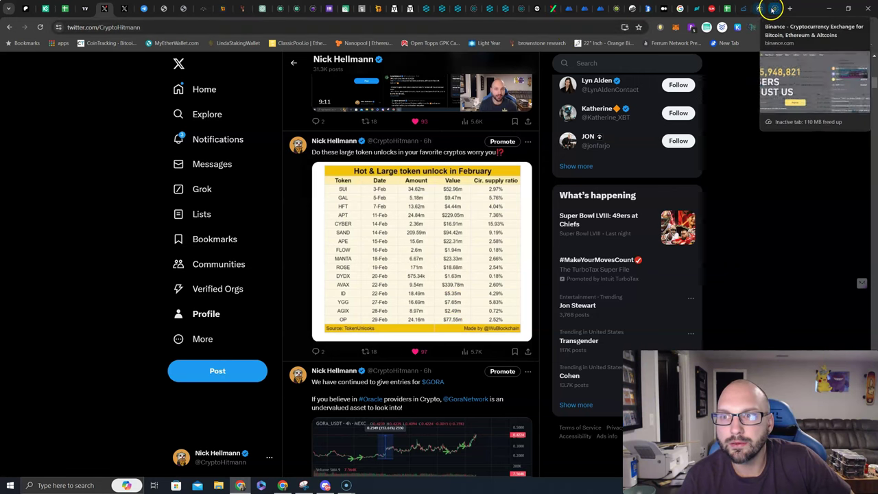
# - Switch to Etherscan, reload the Render Token (RNDR) page and look through the filtered holder's outgoing transfers
pyautogui.click(632, 8)
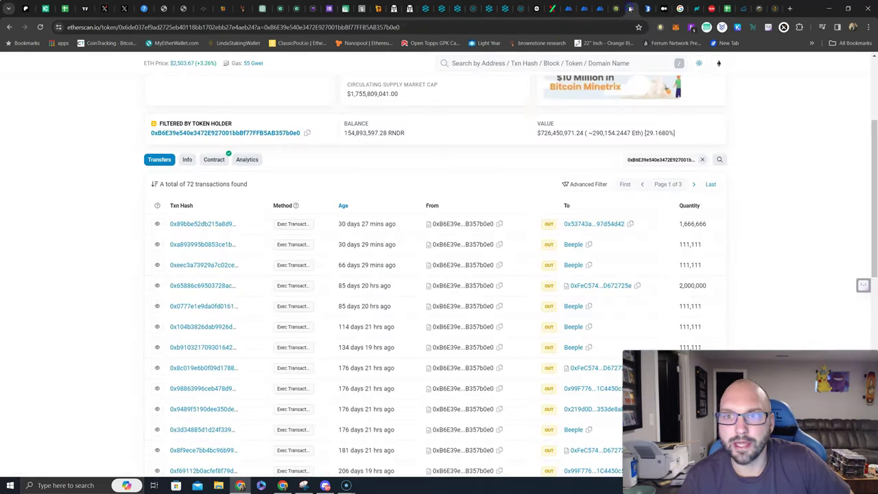
pyautogui.click(41, 27)
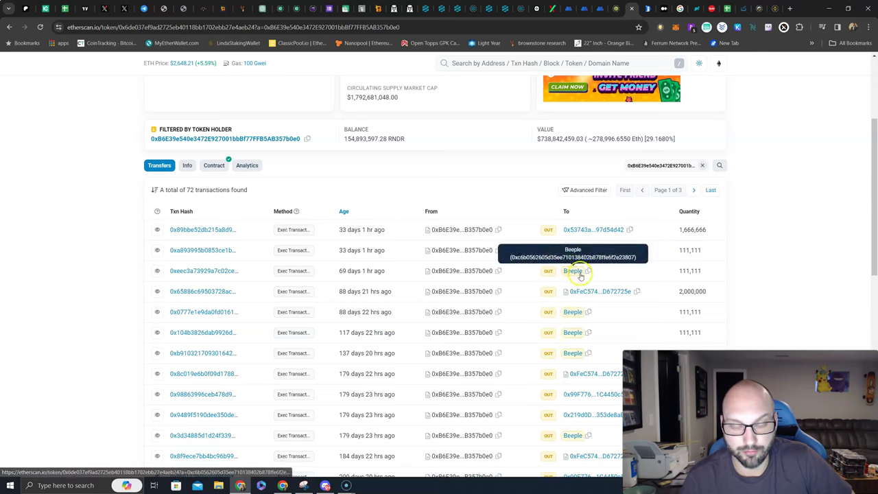
pyautogui.scroll(-8, 398, 310)
pyautogui.scroll(10, 403, 308)
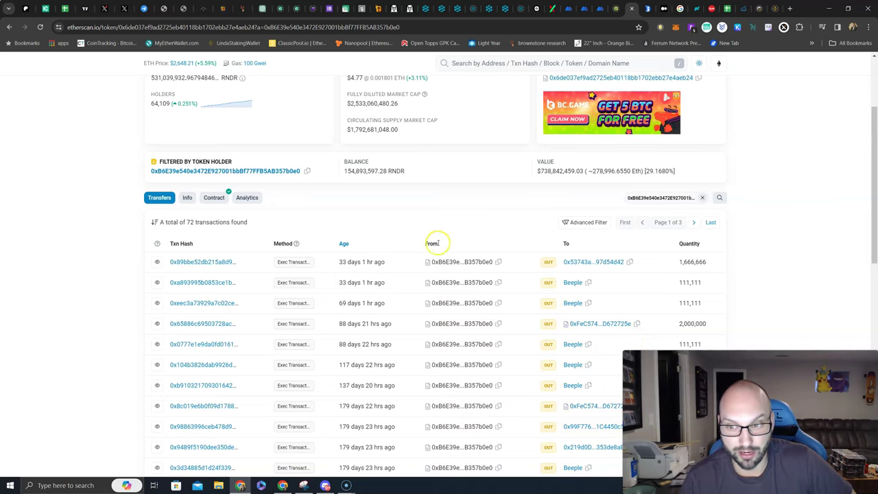
pyautogui.scroll(2, 382, 314)
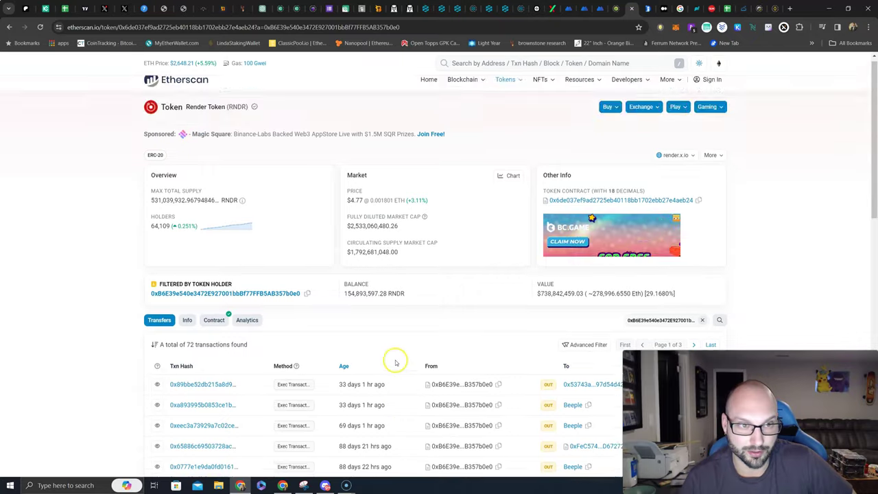
pyautogui.scroll(-1, 392, 363)
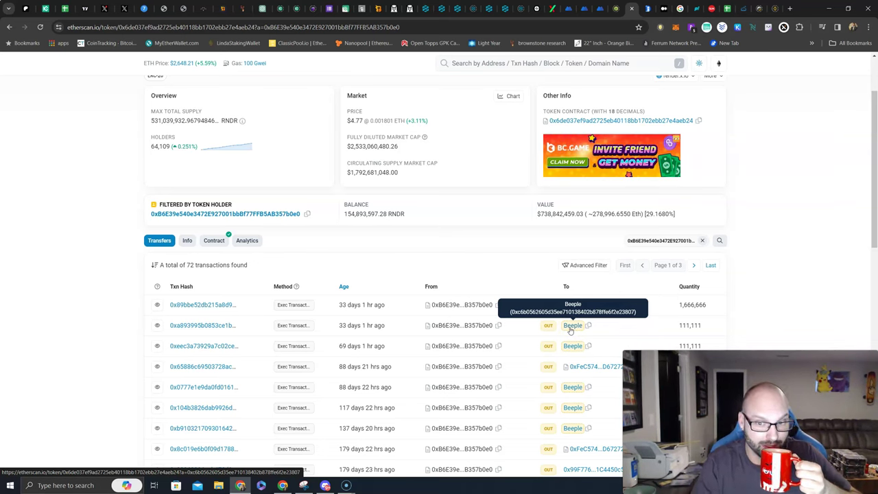
# - Examine the quantities, ages and recipients of the filtered holder's RNDR transfers
pyautogui.click(708, 330)
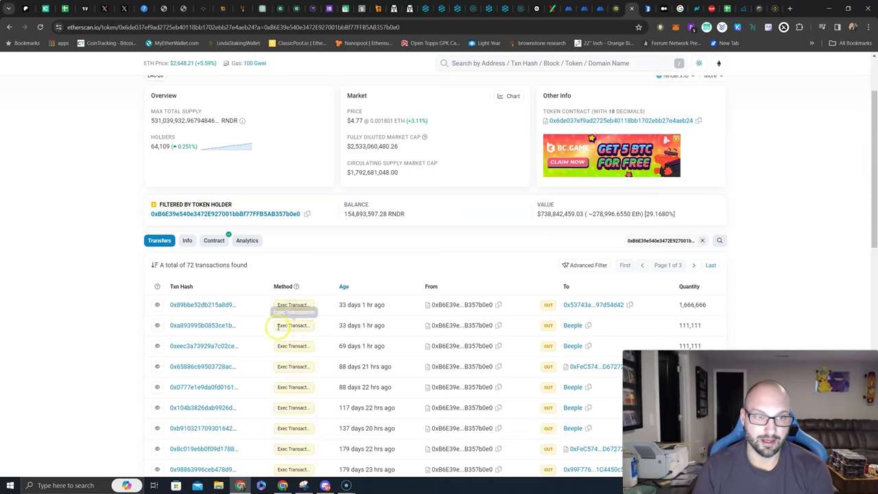
pyautogui.scroll(2, 274, 329)
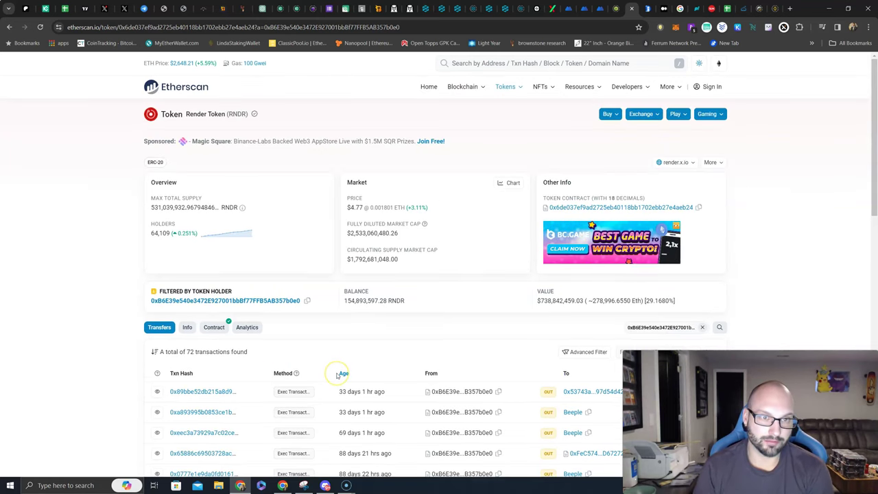
pyautogui.scroll(-1, 337, 375)
pyautogui.scroll(1, 336, 375)
pyautogui.scroll(-3, 336, 375)
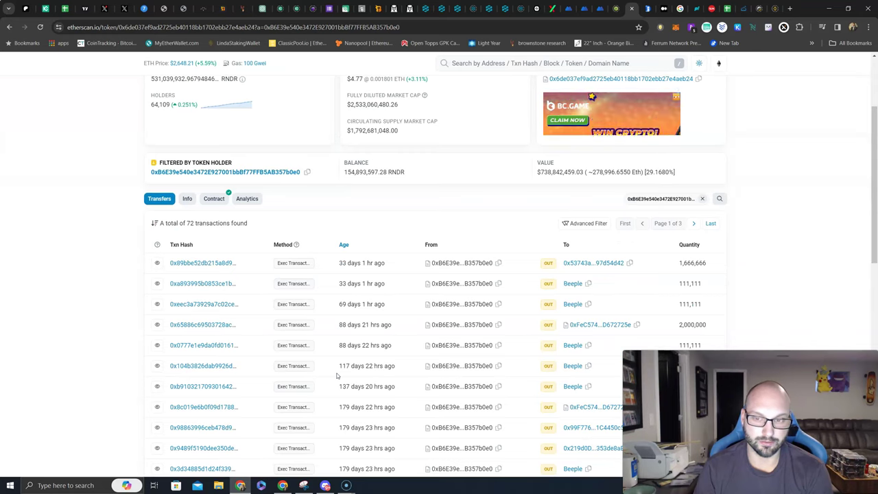
pyautogui.scroll(2, 337, 375)
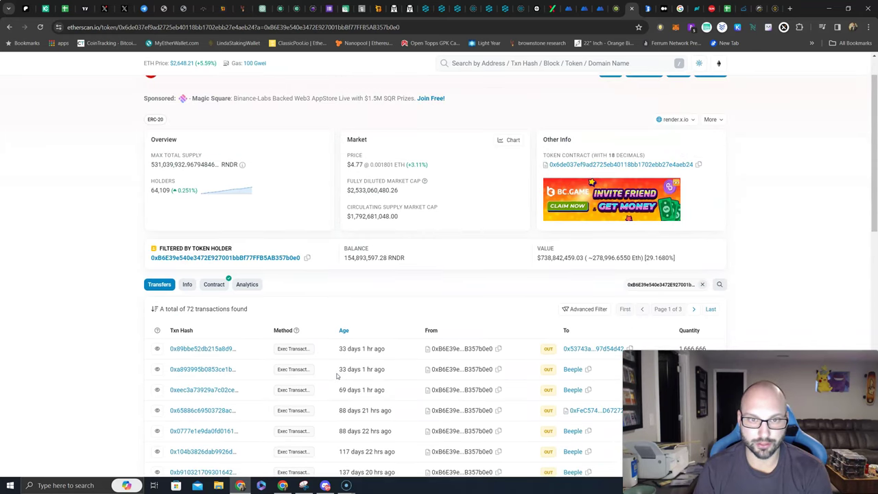
pyautogui.scroll(-3, 336, 375)
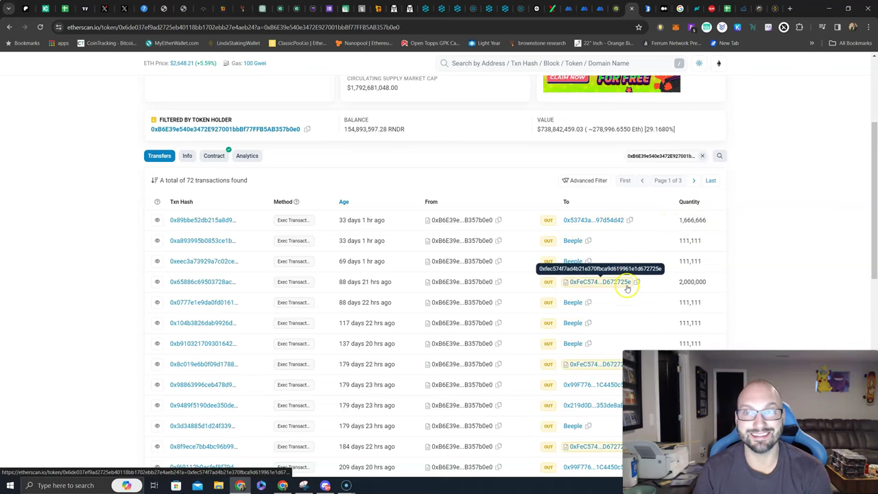
# - Switch to GoPulse and open the 4h PLSX chart to view its price up to the wave (5) target zone
pyautogui.click(537, 9)
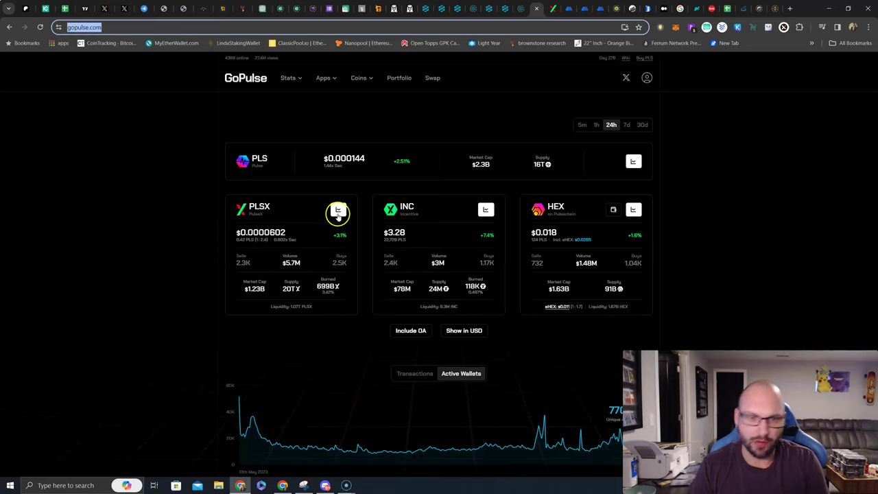
pyautogui.click(338, 210)
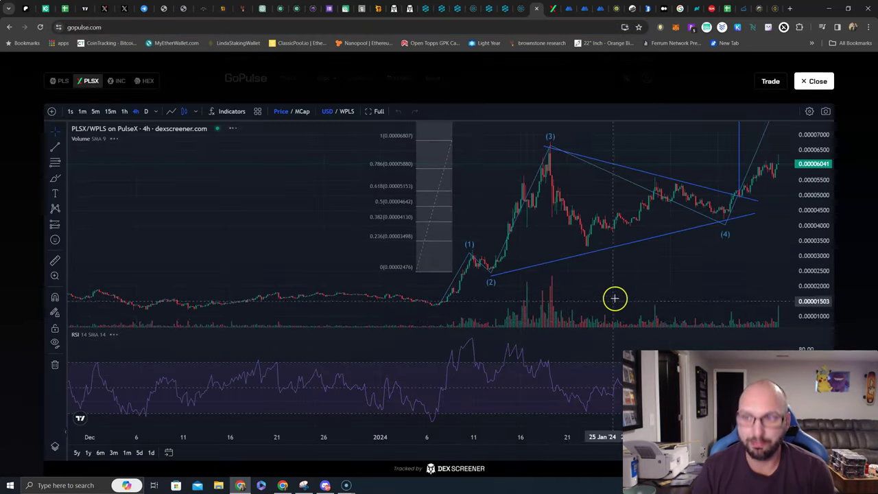
pyautogui.moveTo(616, 292); pyautogui.dragTo(529, 300)
pyautogui.moveTo(783, 179); pyautogui.dragTo(663, 254)
pyautogui.moveTo(559, 228); pyautogui.dragTo(547, 227)
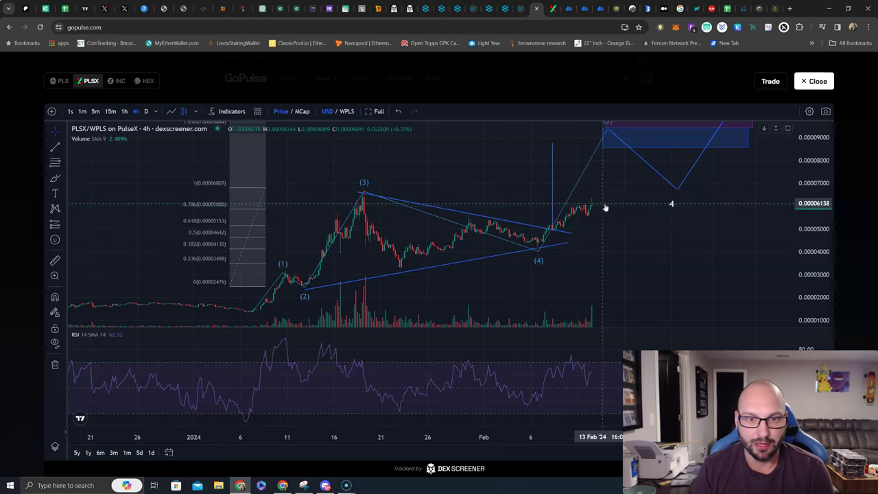
pyautogui.moveTo(813, 199); pyautogui.dragTo(813, 230)
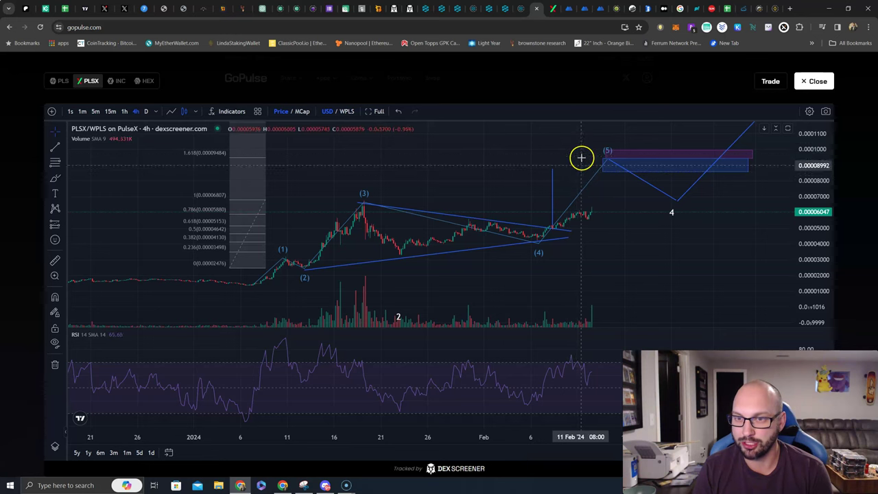
# - Measure the move from the current PLSX price up to the wave (5) target zone with a price range, and remove the measurement
pyautogui.click(58, 221)
pyautogui.click(90, 274)
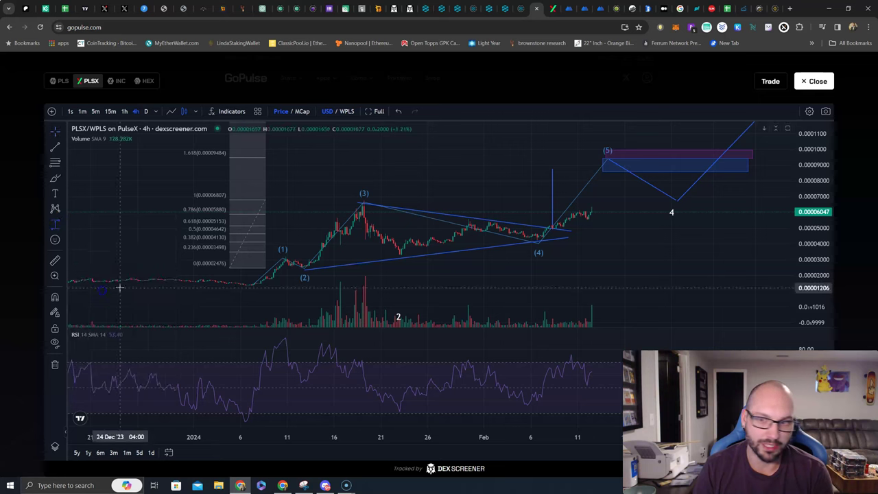
pyautogui.click(539, 233)
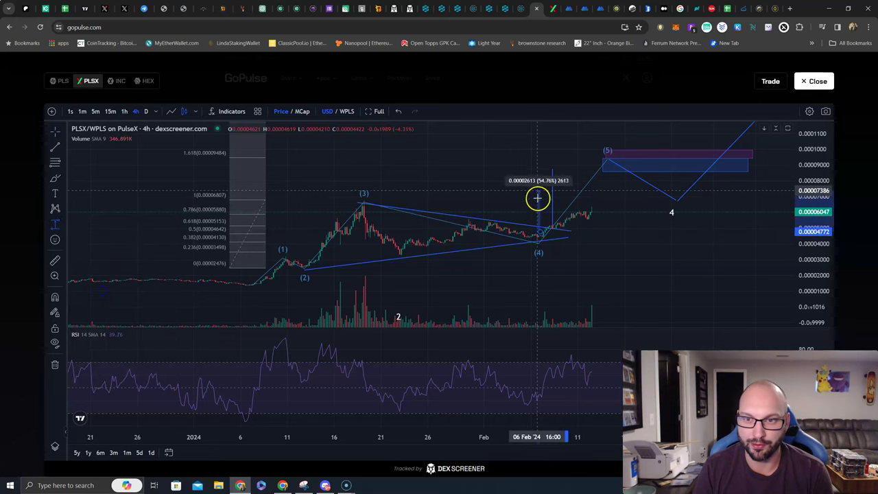
pyautogui.click(546, 149)
pyautogui.click(540, 236)
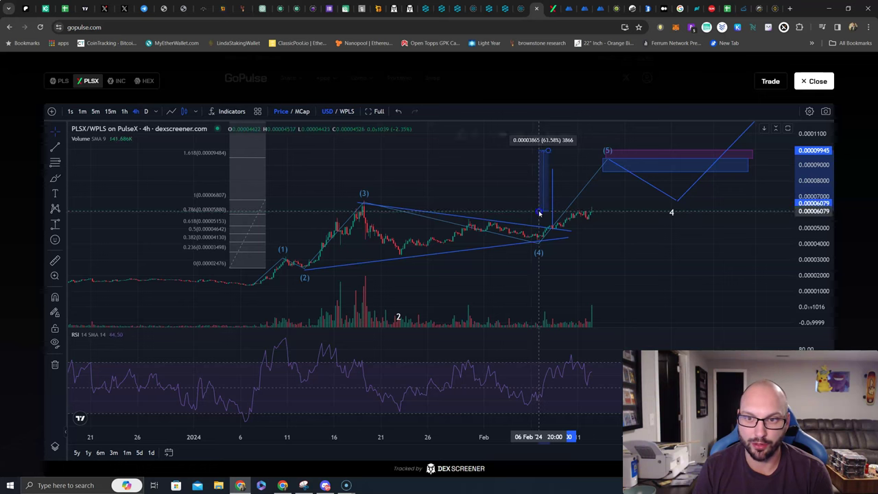
pyautogui.click(549, 153)
pyautogui.moveTo(548, 159)
pyautogui.mouseDown()
pyautogui.moveTo(548, 174)
pyautogui.moveTo(549, 153)
pyautogui.mouseUp()
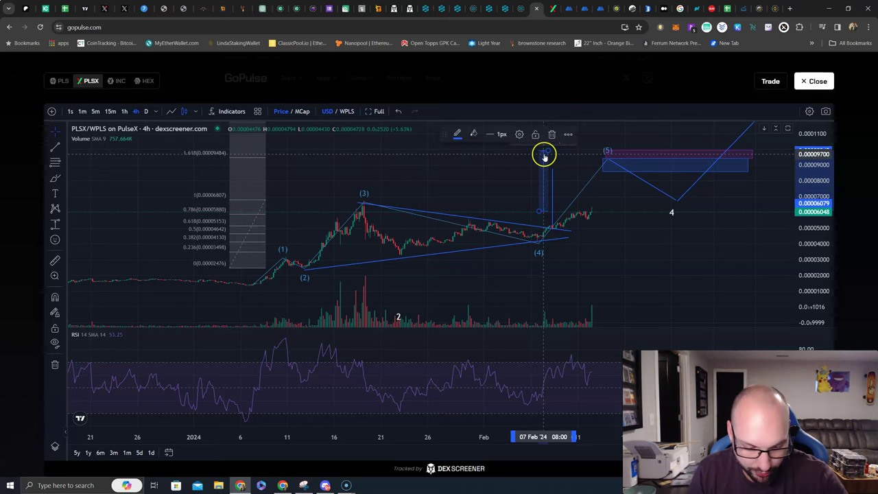
pyautogui.press('Delete')
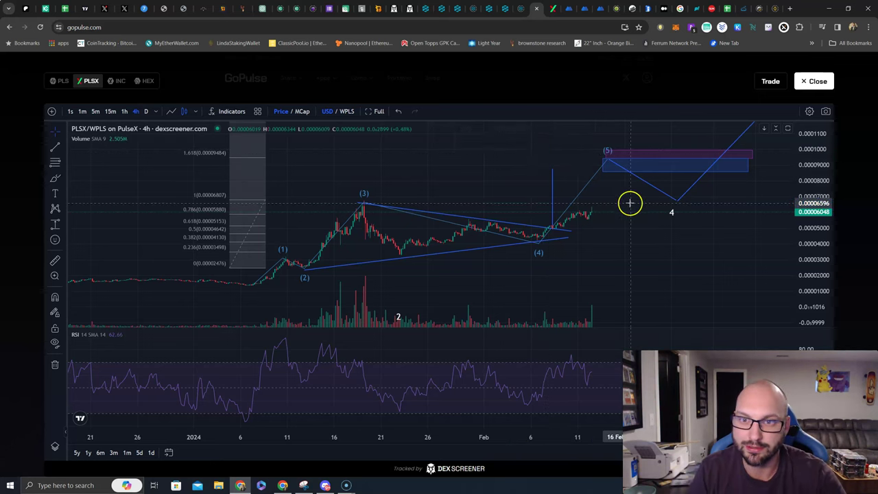
# - Close the PLSX chart and check the burned PLSX amount in the GoPulse overview
pyautogui.click(813, 81)
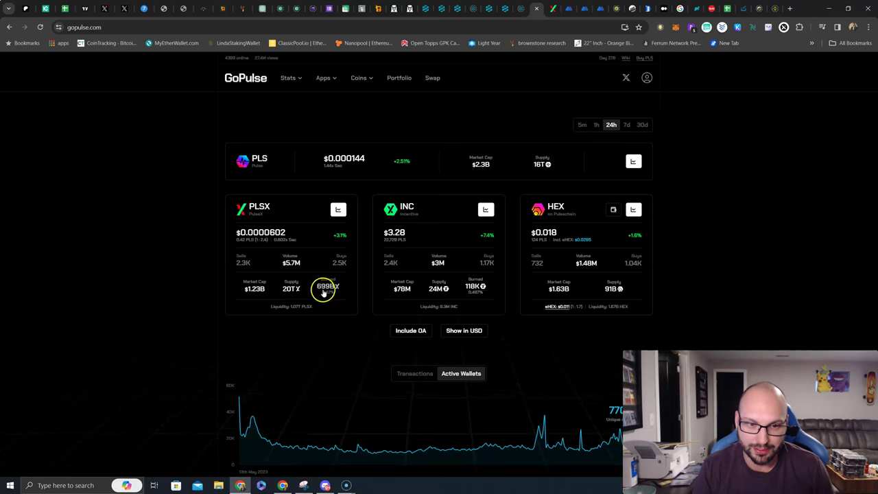
pyautogui.click(327, 290)
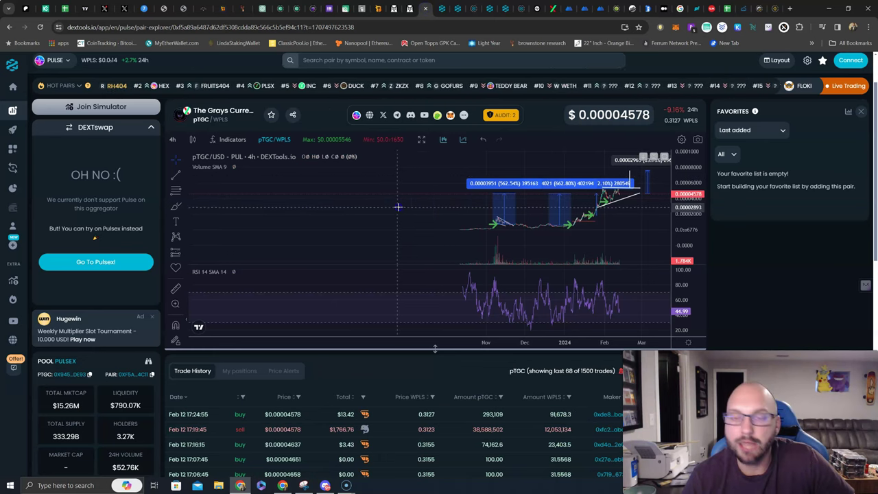
# - Switch to DEXTools and examine the 4h pTGC chart around the triangle trend lines and the projected breakout range
pyautogui.moveTo(377, 207); pyautogui.dragTo(315, 242)
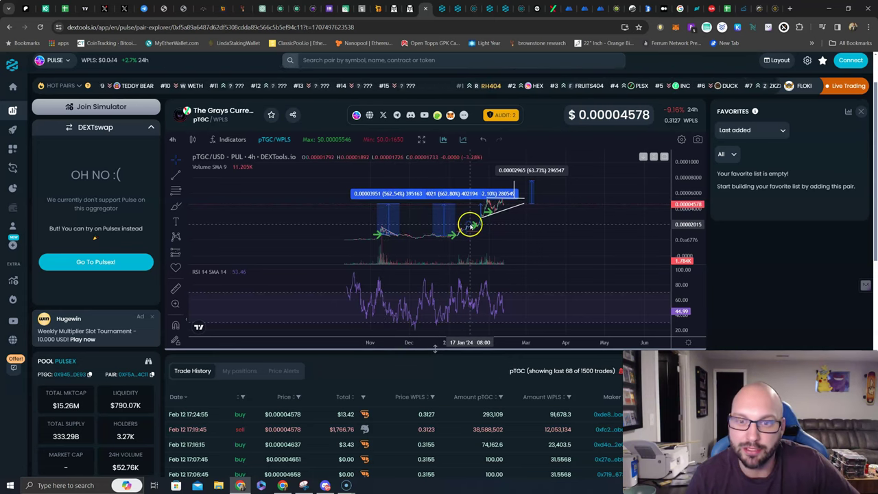
pyautogui.click(505, 231)
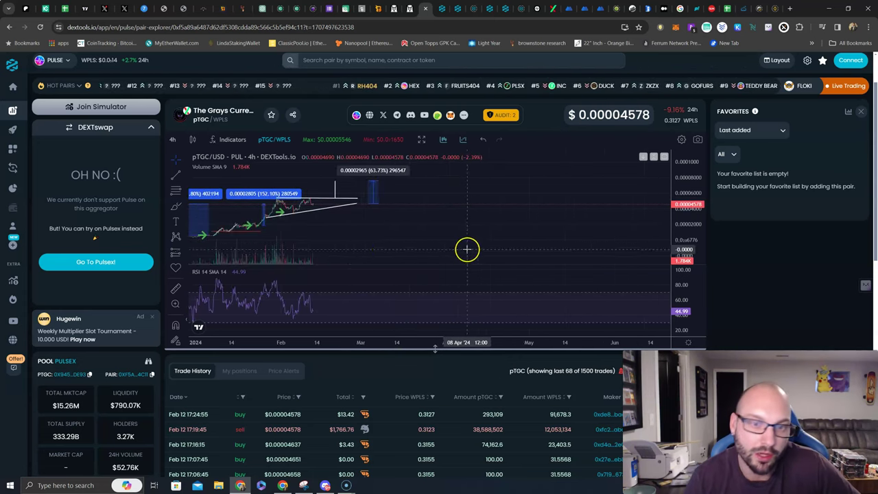
pyautogui.moveTo(467, 250); pyautogui.dragTo(472, 206)
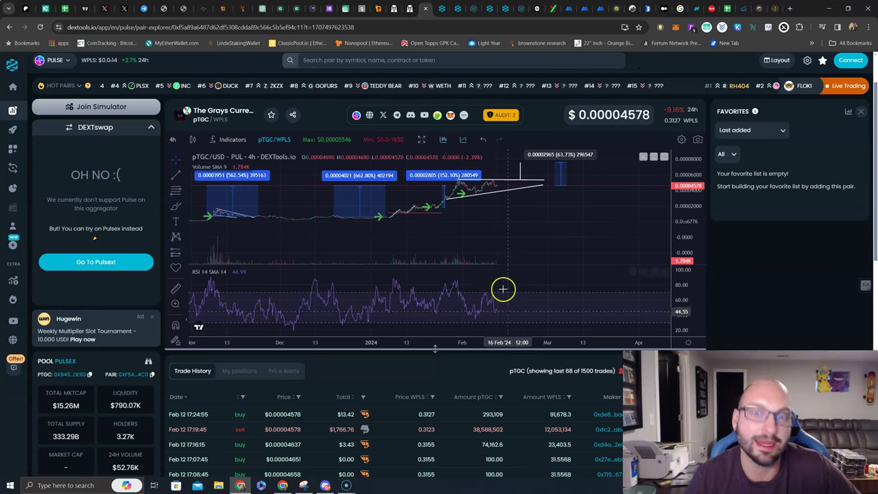
pyautogui.scroll(2, 492, 269)
pyautogui.scroll(3, 411, 257)
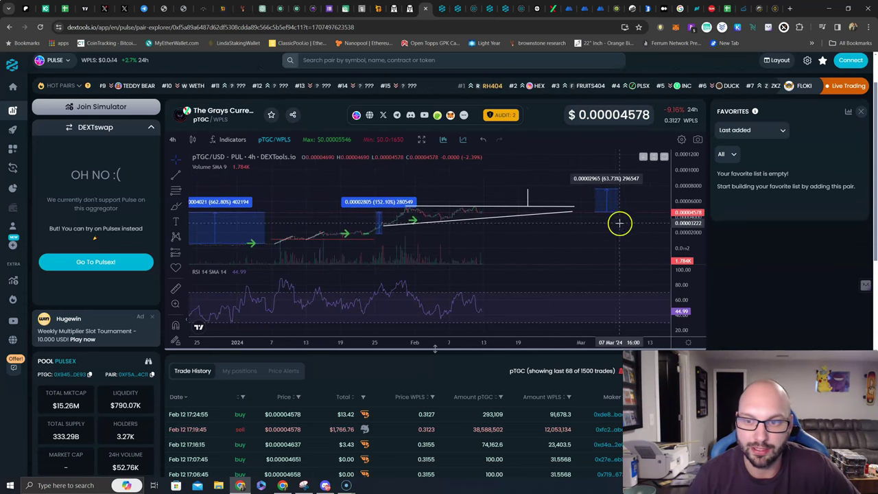
pyautogui.moveTo(675, 221); pyautogui.dragTo(679, 240)
pyautogui.click(595, 180)
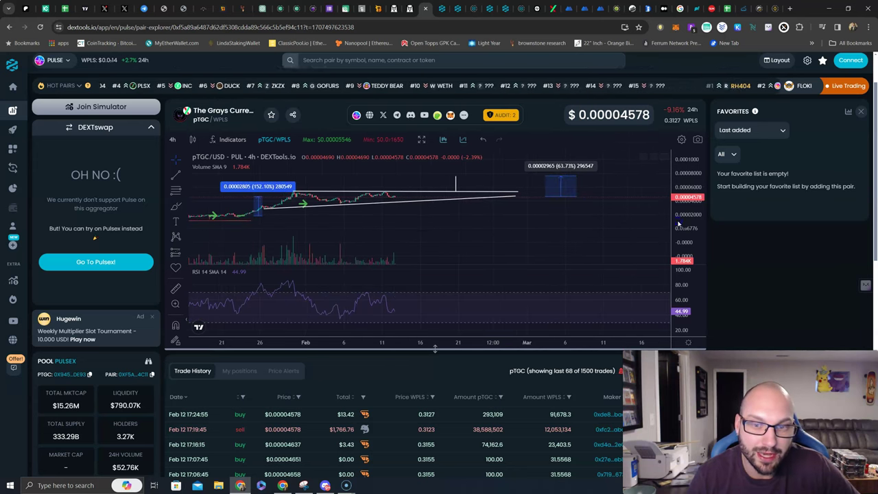
pyautogui.scroll(3, 588, 234)
pyautogui.click(462, 195)
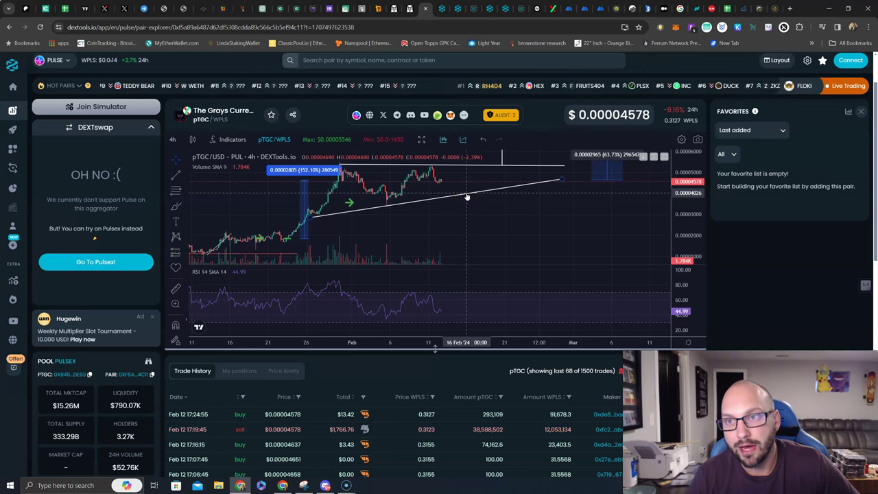
# - Switch to PulseX and set up a swap quote from 600,000,000 PLS to PLSX
pyautogui.click(748, 10)
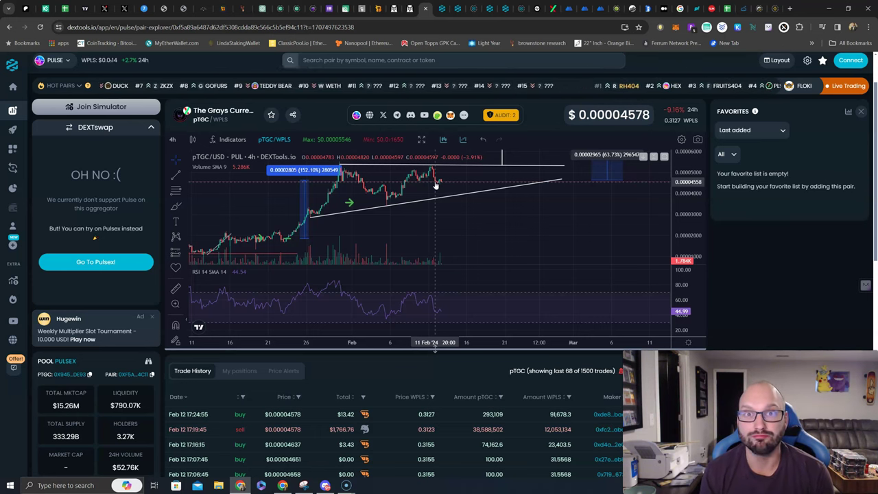
pyautogui.click(548, 8)
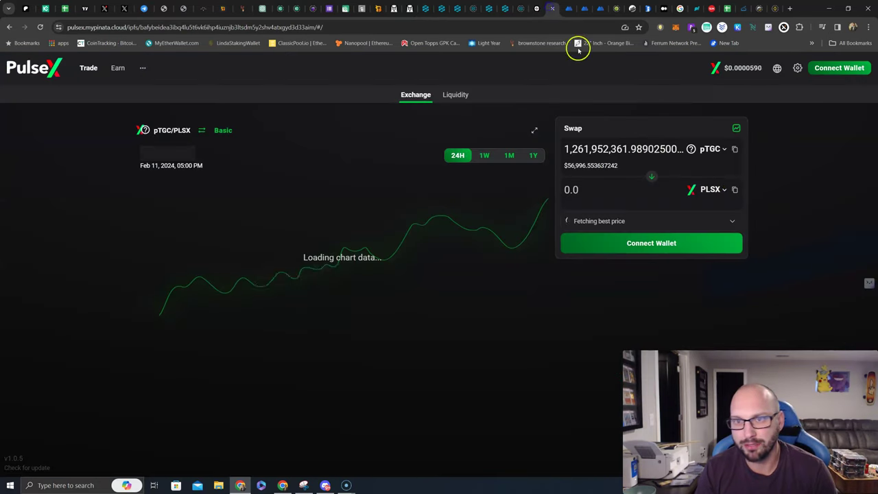
pyautogui.click(717, 149)
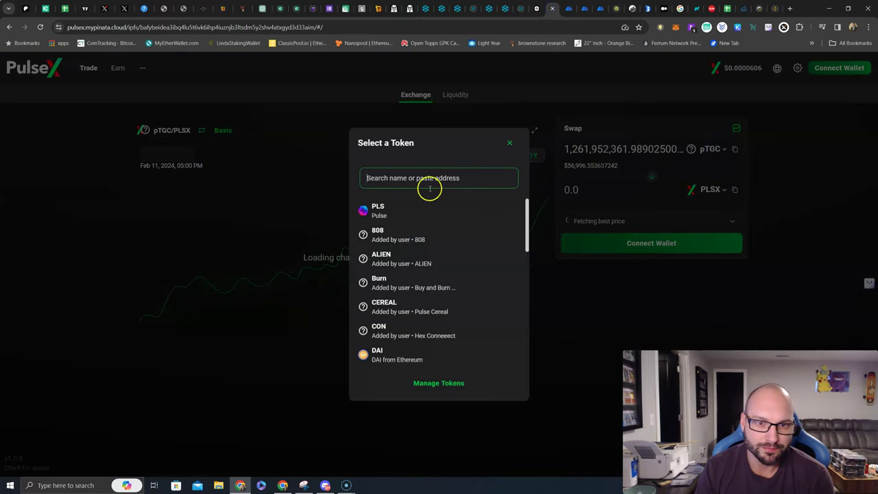
pyautogui.click(439, 211)
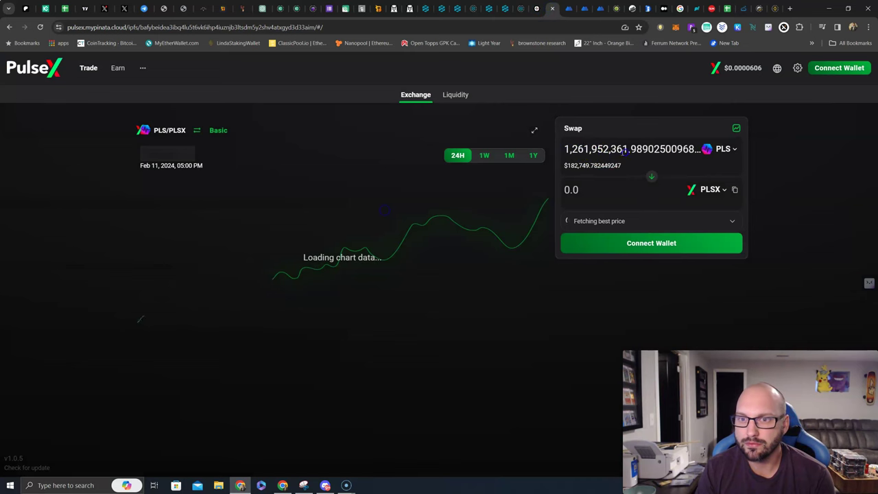
pyautogui.moveTo(567, 149); pyautogui.dragTo(722, 150)
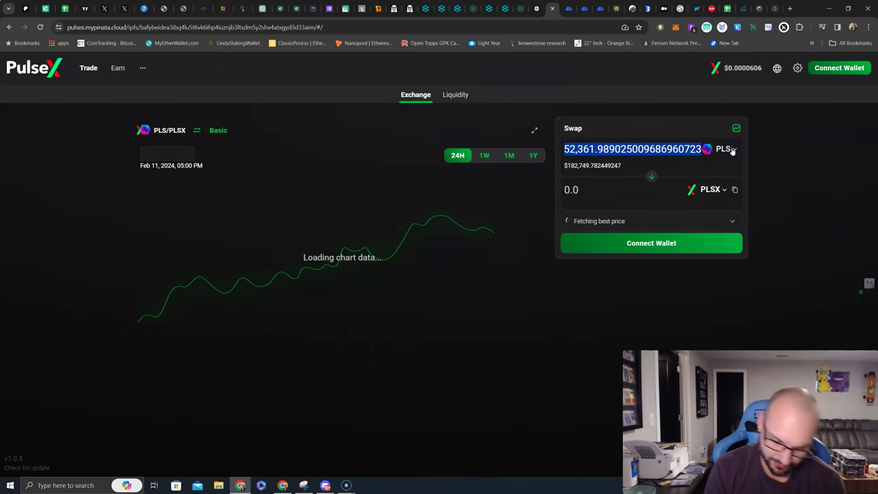
pyautogui.write('600,000,000')
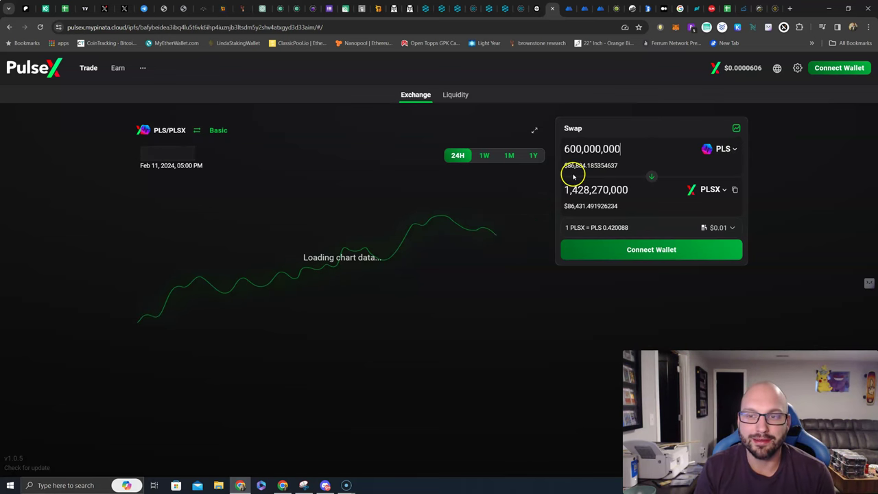
# - Return to DEXTools and review pTGC's price history since November, including the marked entry arrows and measured gains
pyautogui.click(428, 8)
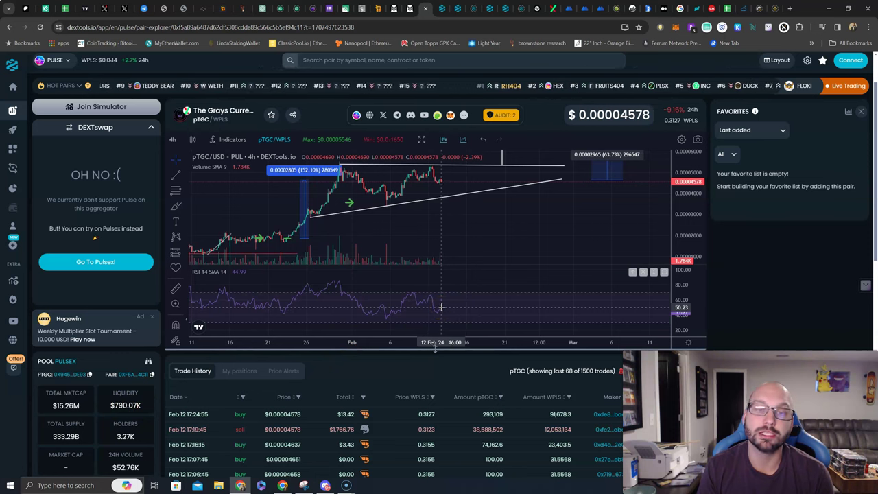
pyautogui.scroll(-3, 442, 307)
pyautogui.moveTo(441, 308); pyautogui.dragTo(533, 194)
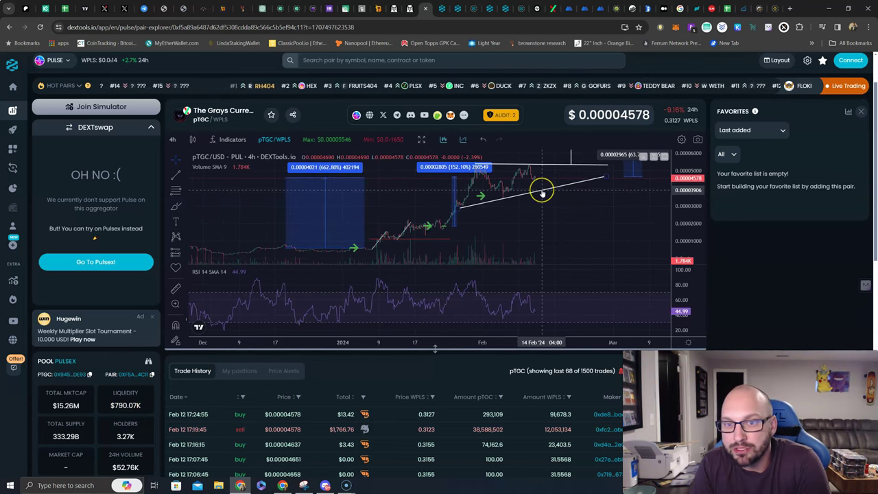
pyautogui.scroll(-2, 542, 195)
pyautogui.moveTo(542, 195); pyautogui.dragTo(447, 249)
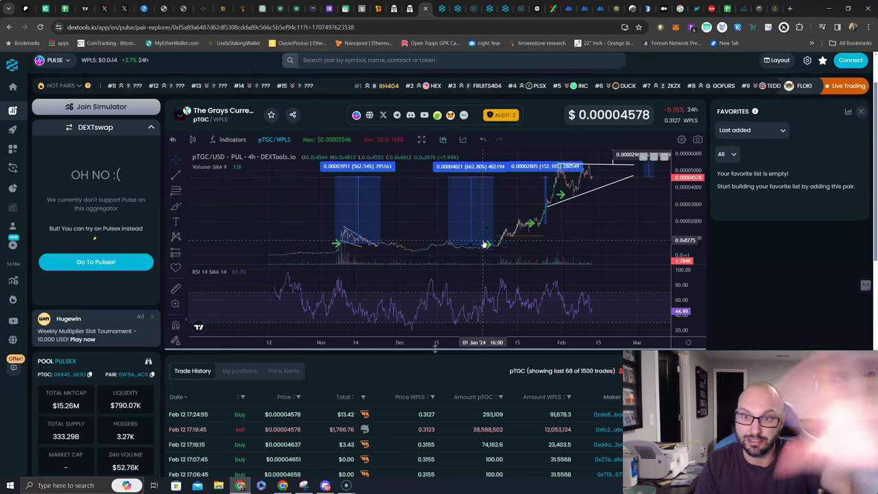
pyautogui.scroll(1, 330, 229)
pyautogui.click(316, 230)
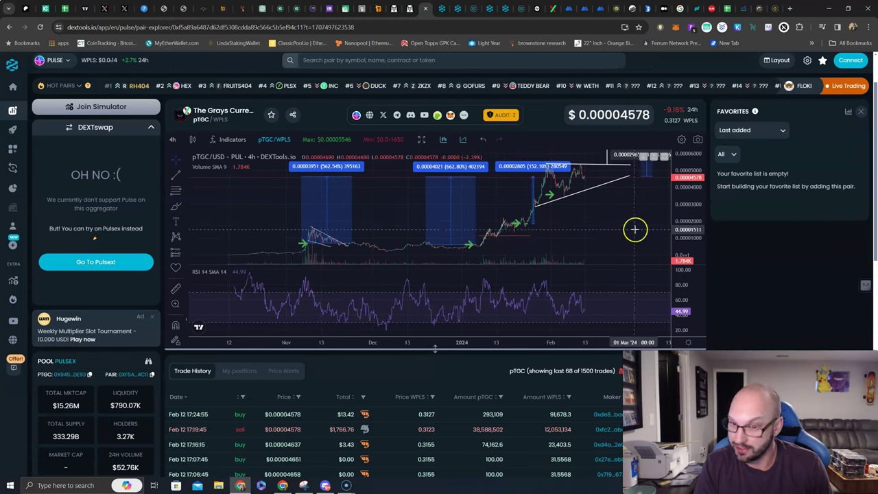
pyautogui.moveTo(622, 227); pyautogui.dragTo(578, 227)
pyautogui.click(599, 226)
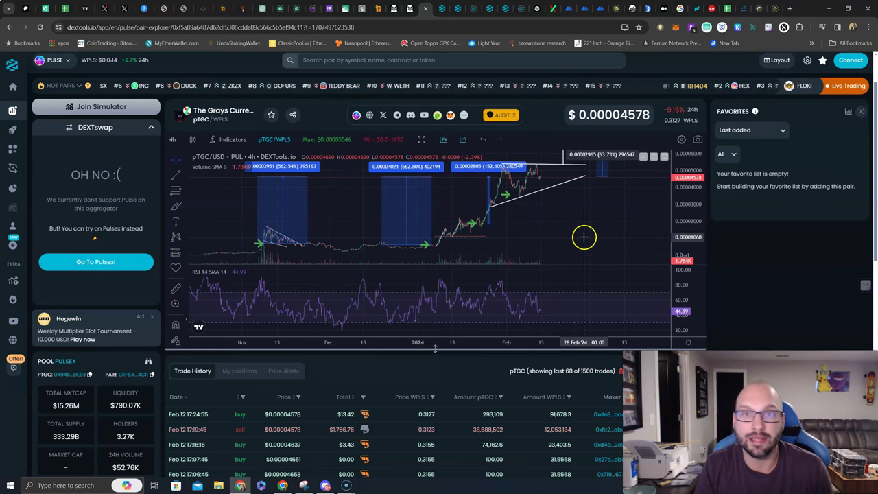
# - Switch to GoPulse and open the 4h PLS chart to view the price against the wave (5) target zone
pyautogui.click(529, 9)
pyautogui.click(633, 162)
pyautogui.click(619, 284)
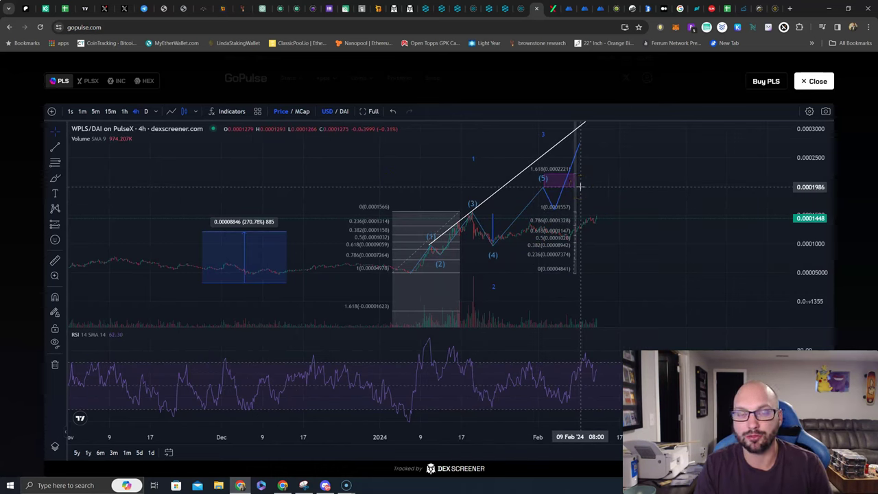
pyautogui.click(578, 186)
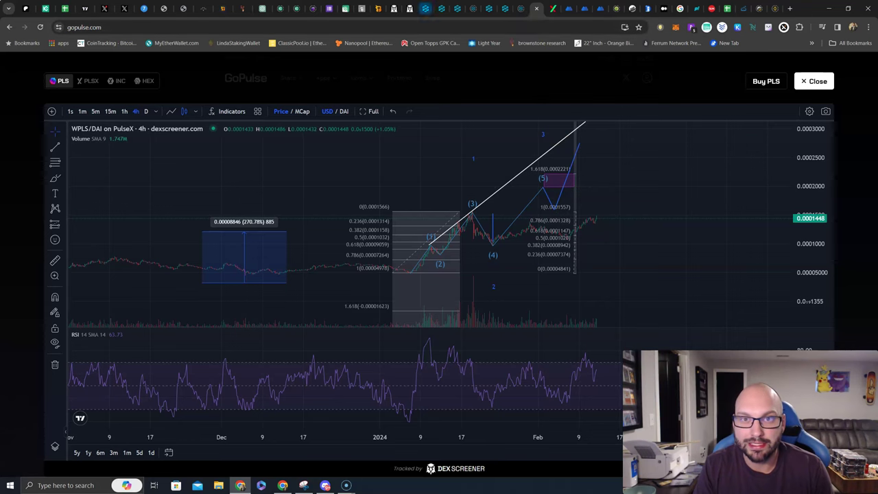
# - Go back to the pTGC chart on DEXTools and inspect the current price between the triangle's trend lines
pyautogui.click(414, 8)
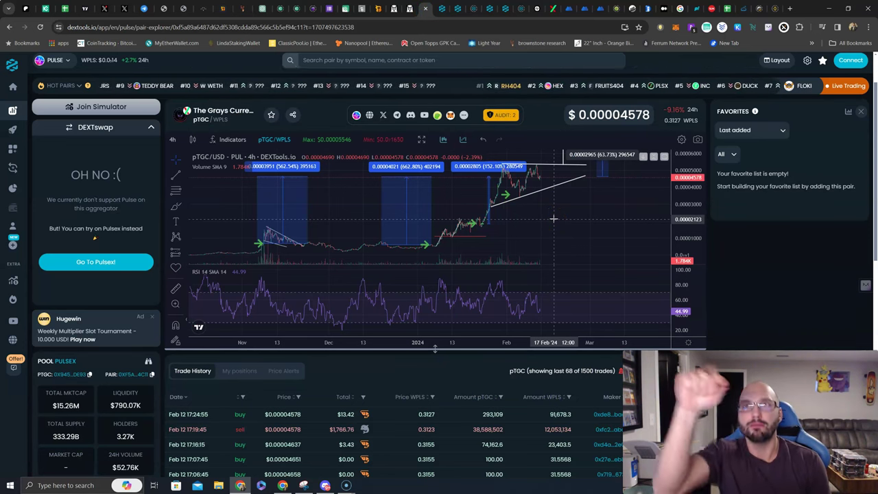
pyautogui.moveTo(525, 157); pyautogui.dragTo(675, 206)
pyautogui.click(563, 190)
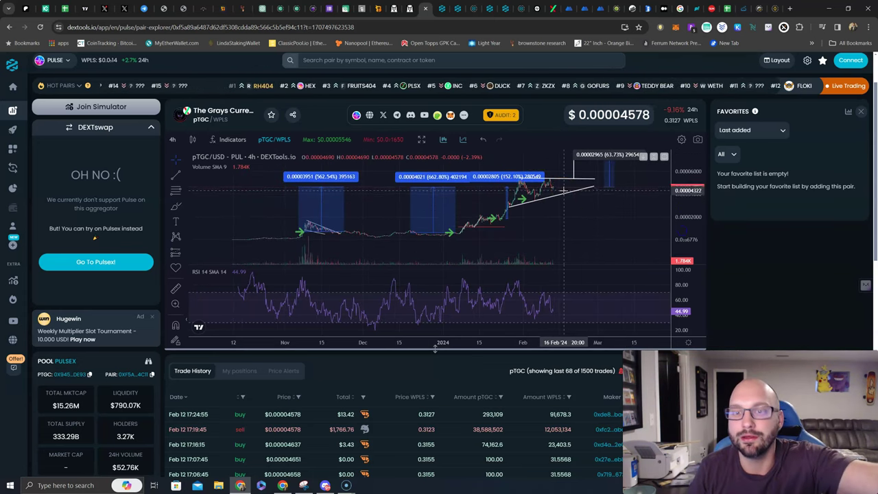
pyautogui.click(560, 190)
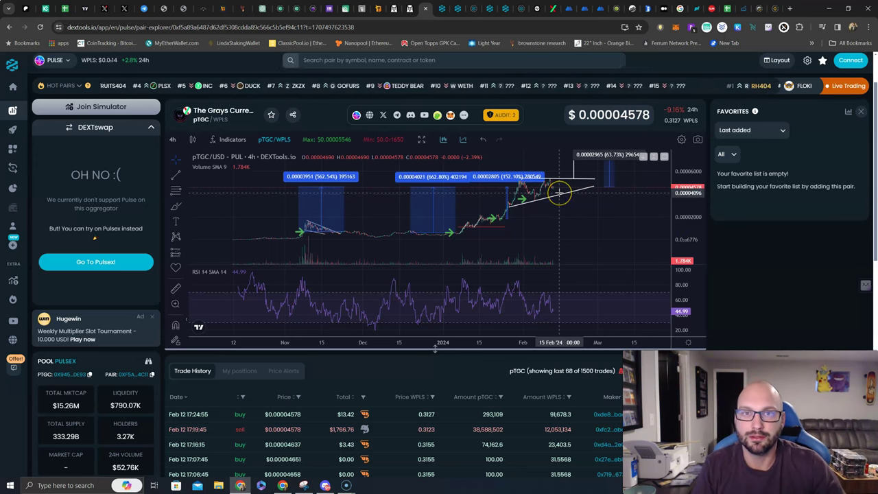
# - Open the 4h ALIEN chart on DEXTools and check its price history and pool statistics
pyautogui.click(443, 9)
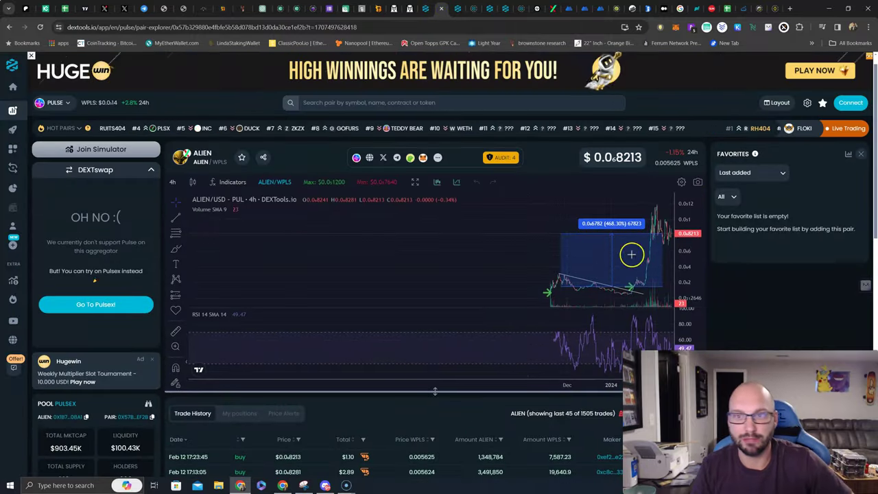
pyautogui.moveTo(631, 254); pyautogui.dragTo(522, 274)
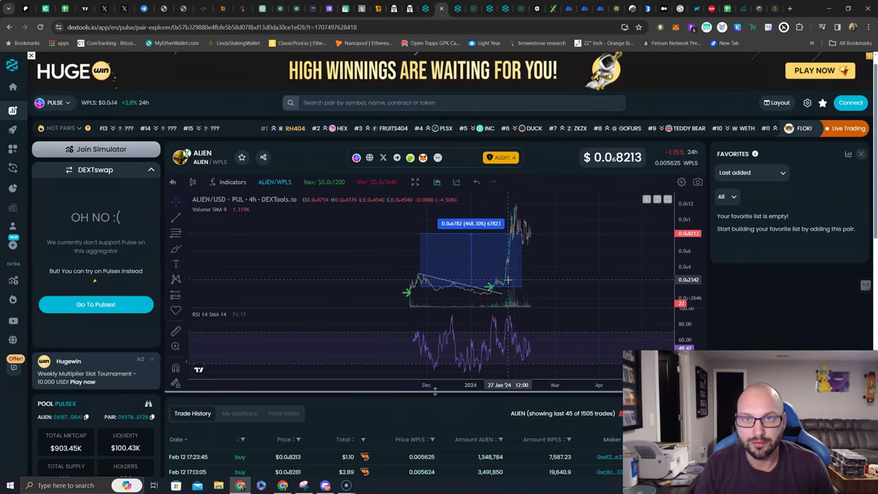
pyautogui.scroll(-1, 725, 339)
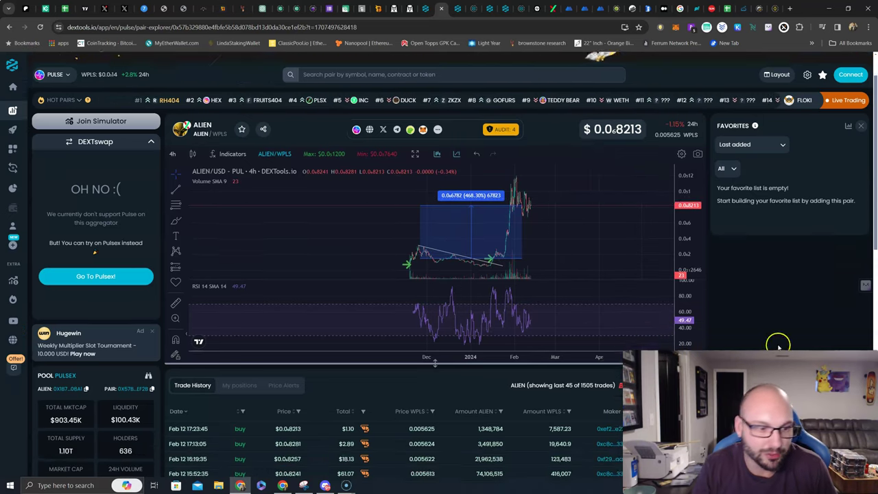
pyautogui.scroll(-1, 124, 422)
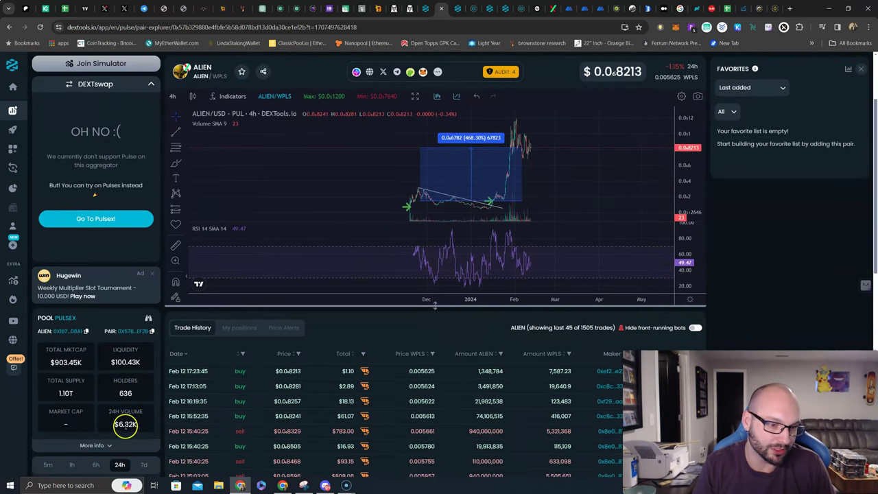
pyautogui.scroll(3, 480, 383)
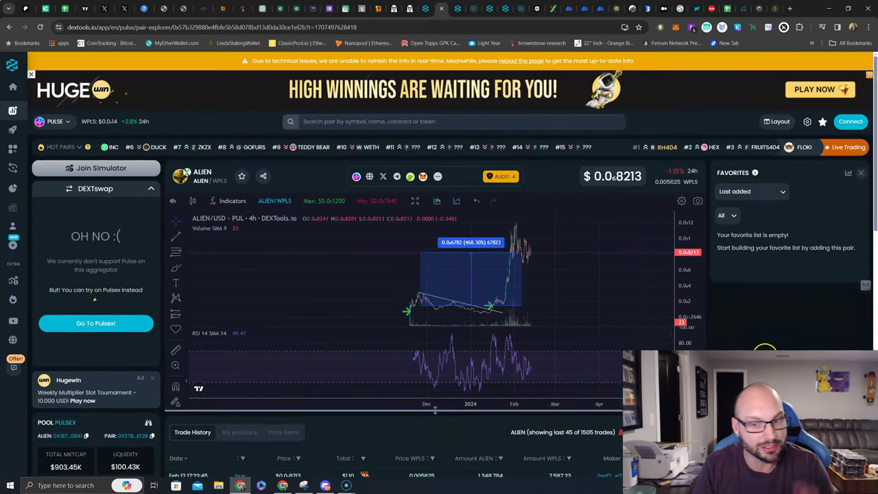
# - Draw two descending trend lines above and below ALIEN's February pullback, the upper one starting at the price peak
pyautogui.click(175, 236)
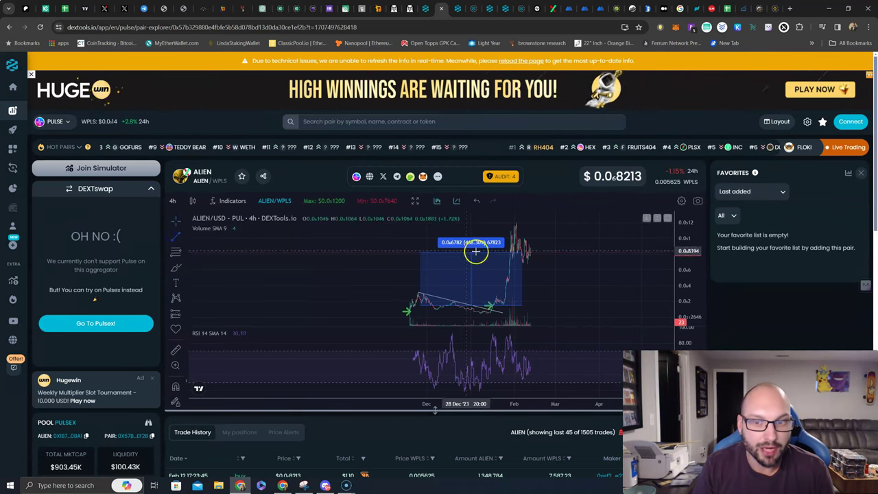
pyautogui.click(514, 225)
pyautogui.click(540, 258)
pyautogui.click(175, 236)
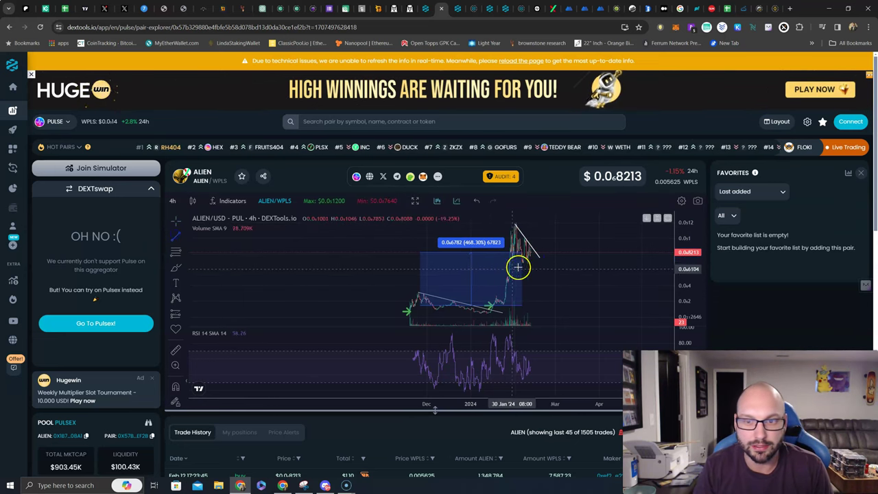
pyautogui.moveTo(512, 259); pyautogui.dragTo(543, 269)
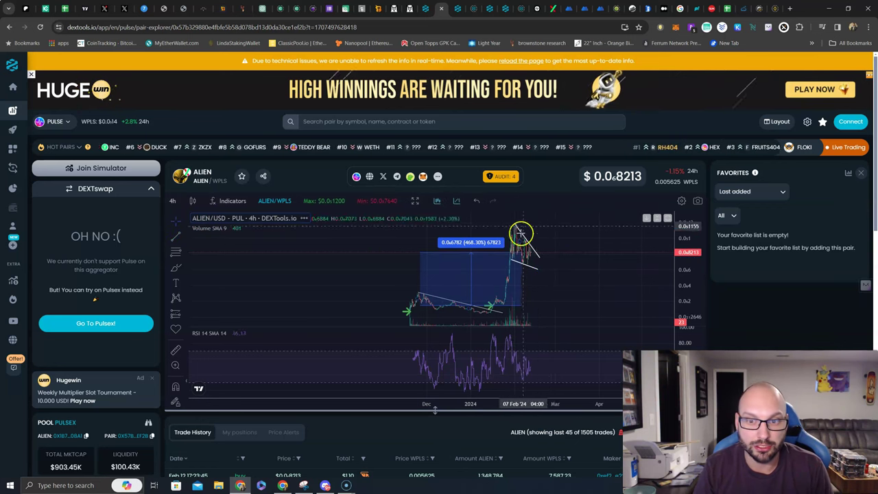
pyautogui.click(426, 363)
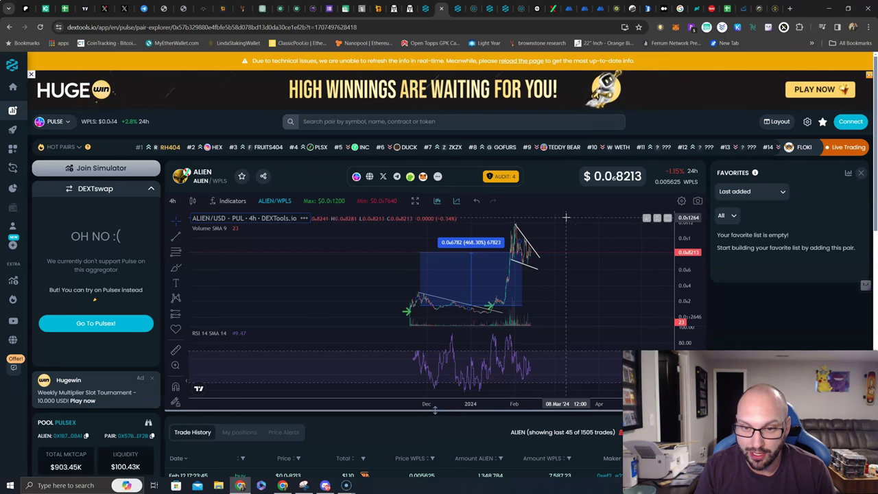
# - Draw a trend line along ALIEN's steep rally from its base in late January up to the February price peak
pyautogui.click(176, 236)
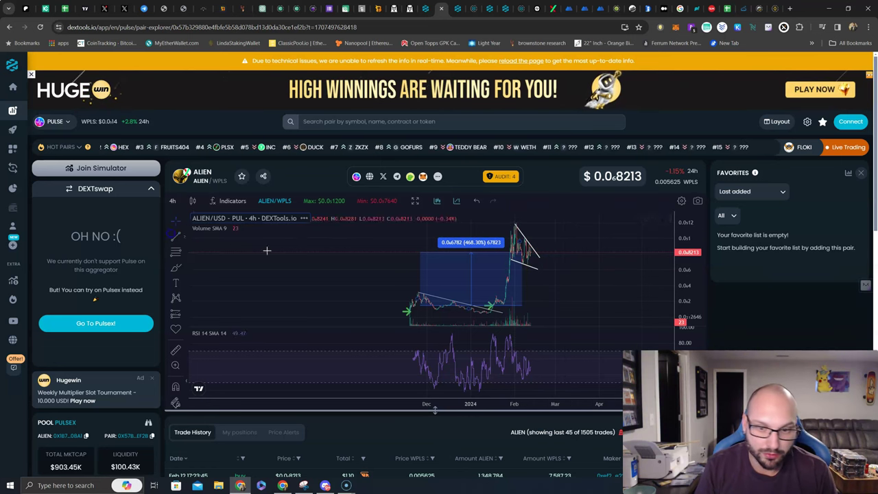
pyautogui.click(503, 303)
pyautogui.click(515, 224)
# - Duplicate the rally trend line and place the copy at the end of the pullback lines as an upward price projection
pyautogui.rightClick(508, 287)
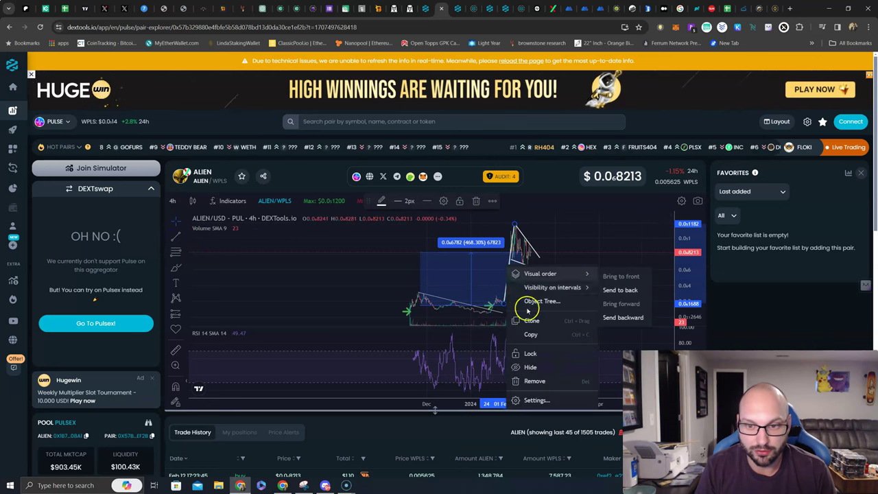
pyautogui.click(507, 268)
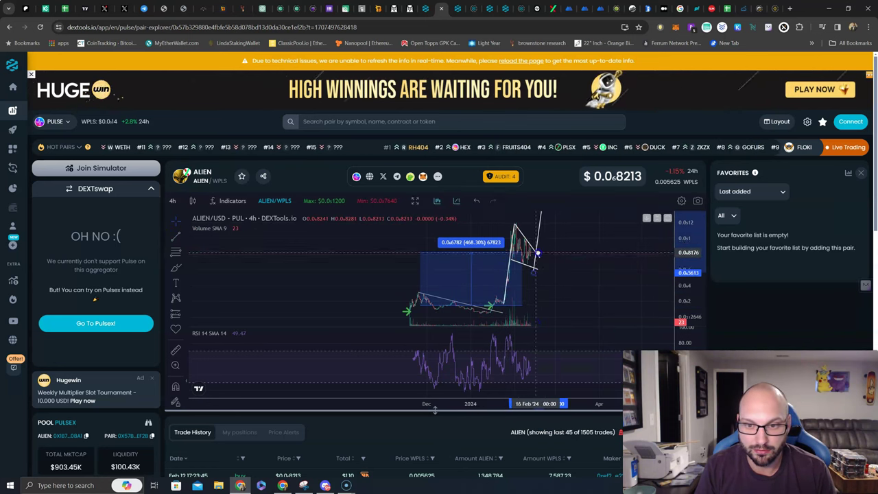
pyautogui.click(546, 212)
pyautogui.click(541, 250)
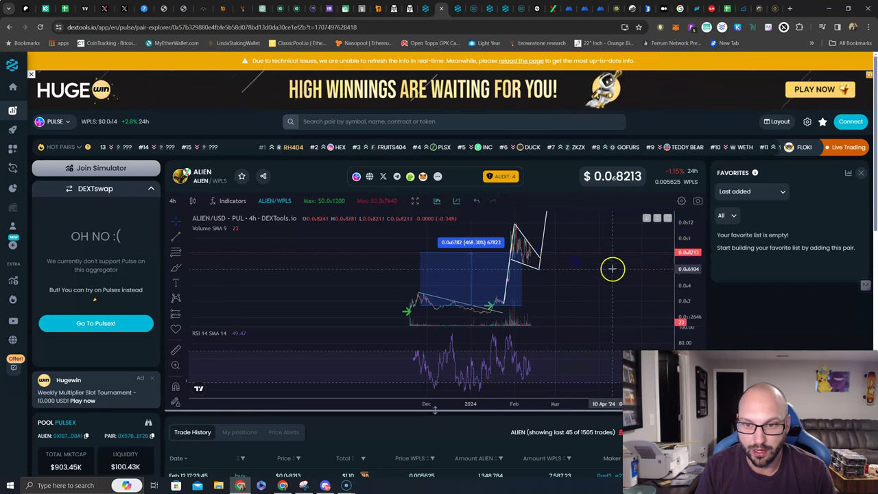
# - Compress ALIEN's price scale and add a price range measurement from the current price to the top of the projected line
pyautogui.moveTo(690, 268); pyautogui.dragTo(690, 289)
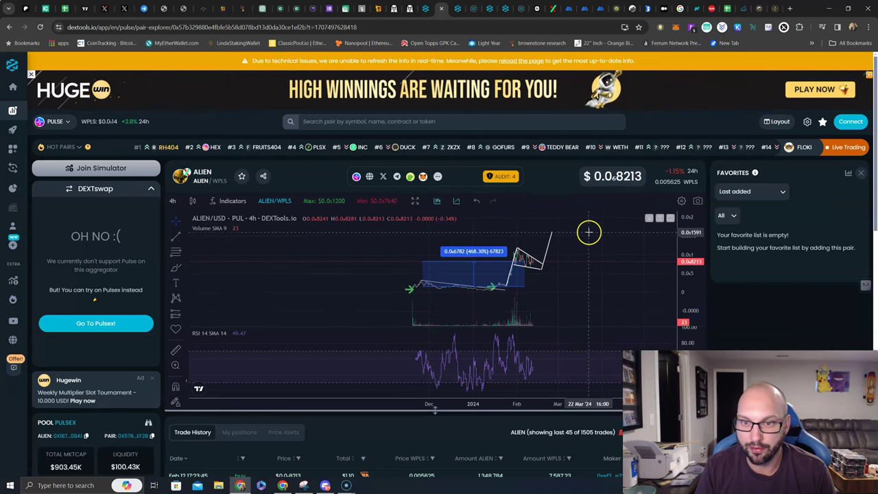
pyautogui.click(184, 313)
pyautogui.click(205, 309)
pyautogui.click(588, 261)
pyautogui.click(588, 233)
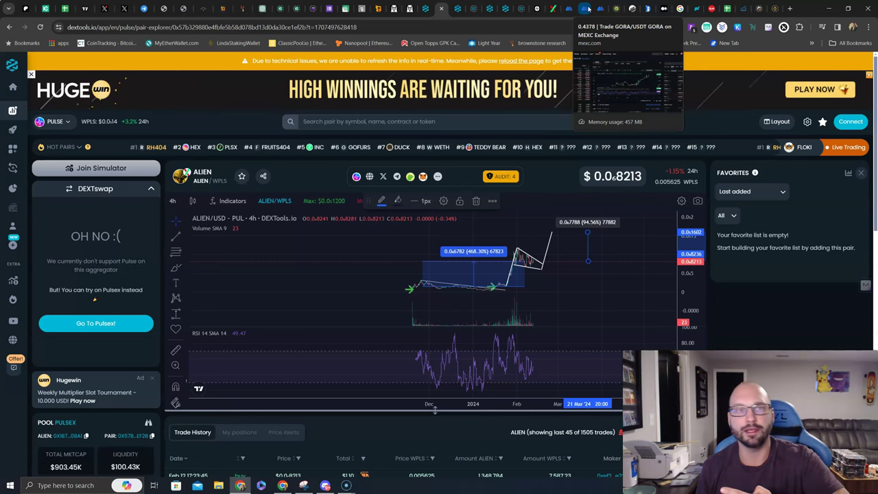
# - Switch to TradingView and open the 1h COTI/TetherUS chart from the watchlist
pyautogui.click(85, 8)
pyautogui.scroll(5, 727, 270)
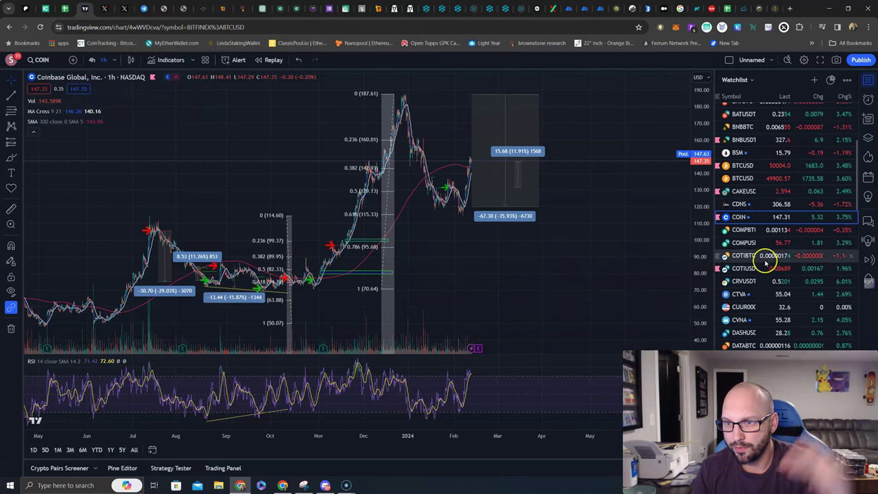
pyautogui.click(743, 269)
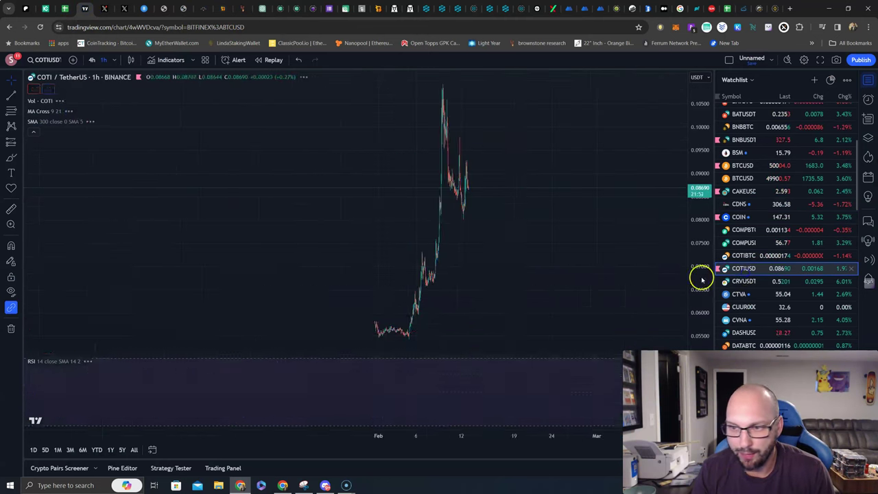
# - Add a price range measurement to COTI's February rally, from the base on 5 February to the peak level
pyautogui.click(20, 144)
pyautogui.click(56, 339)
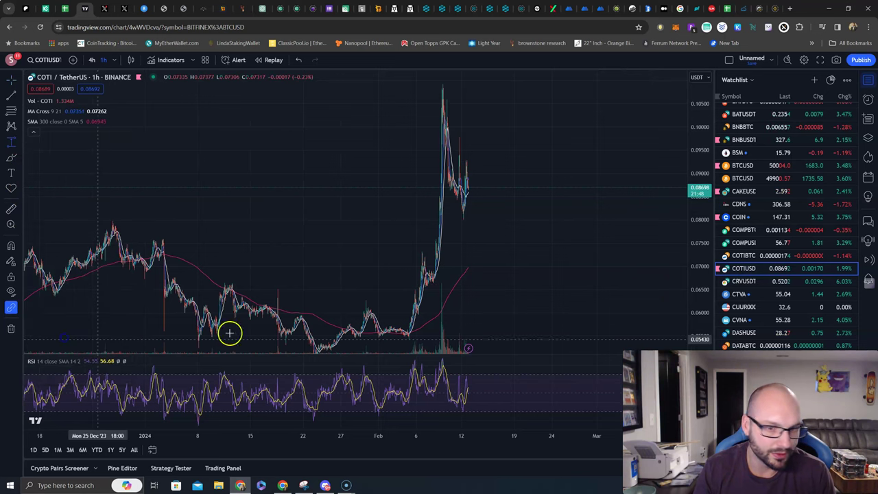
pyautogui.click(411, 337)
pyautogui.click(413, 85)
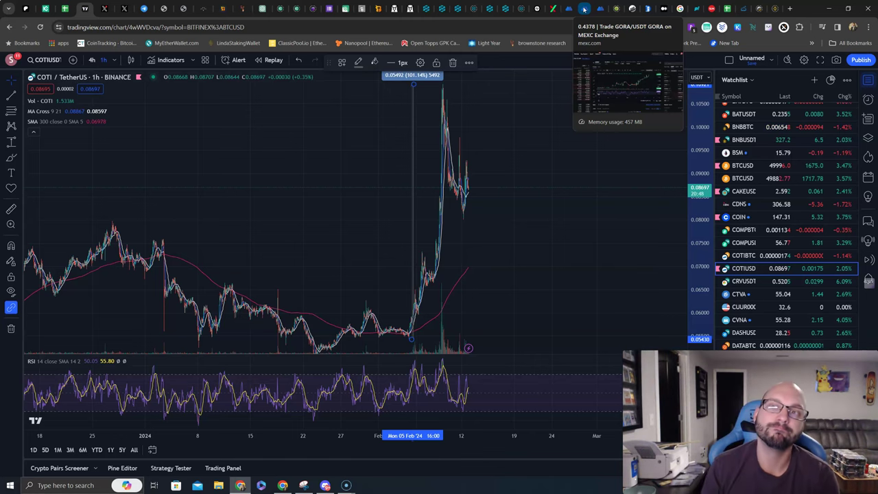
# - Switch to DEX Screener and view the 4h FRM/WETH chart with free space after the latest price
pyautogui.click(410, 8)
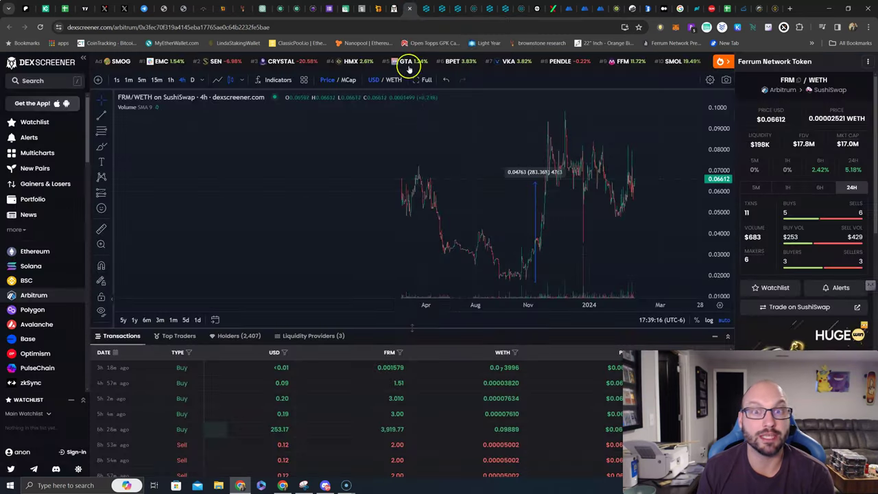
pyautogui.moveTo(414, 169); pyautogui.dragTo(325, 176)
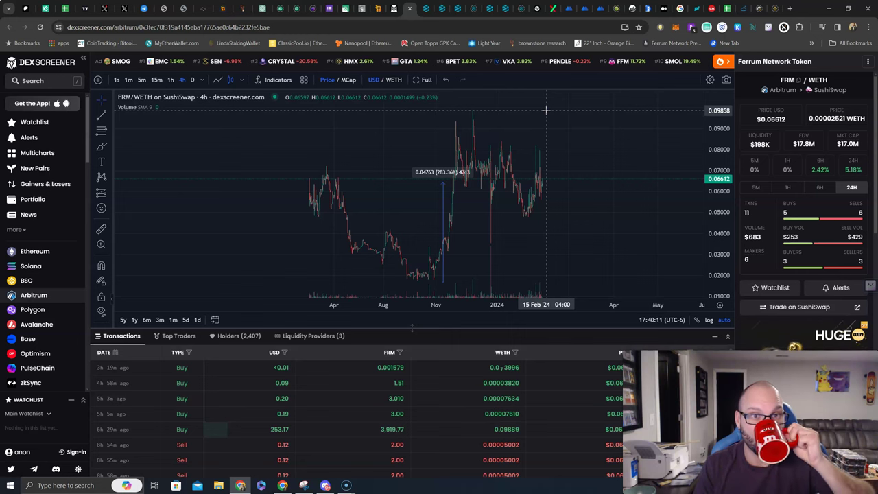
# - Return to TradingView and inspect the 1h Bitcoin charts from Bitfinex and Binance against their trend lines
pyautogui.click(107, 8)
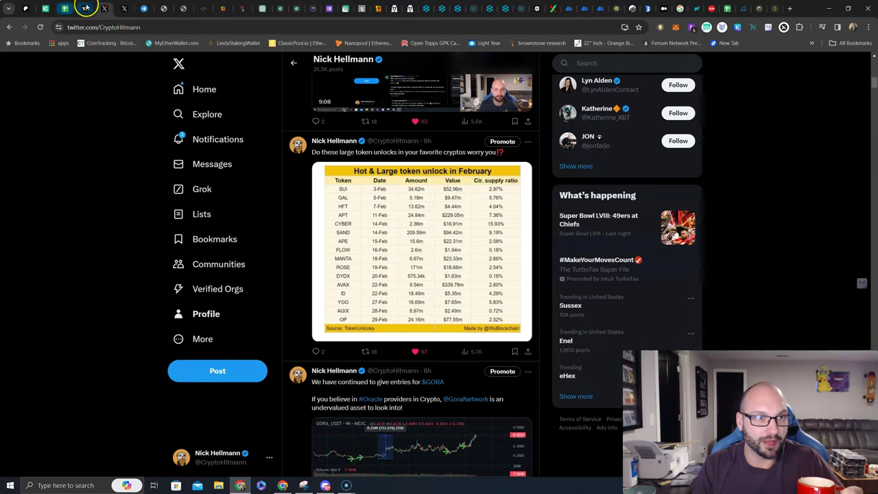
pyautogui.click(85, 8)
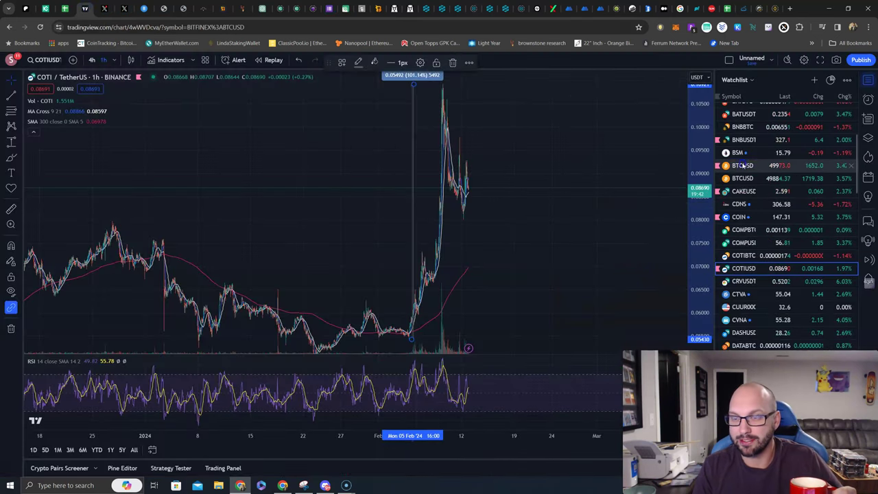
pyautogui.click(743, 165)
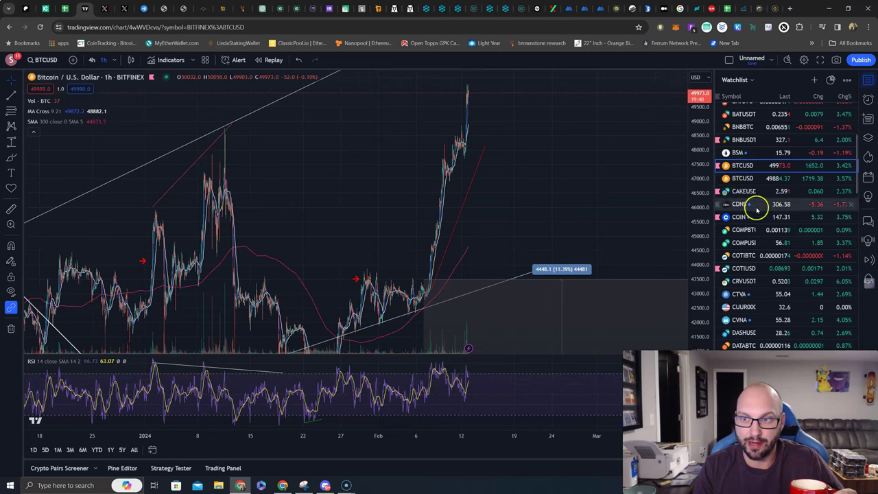
pyautogui.click(755, 178)
pyautogui.moveTo(453, 190); pyautogui.dragTo(579, 245)
pyautogui.scroll(3, 594, 245)
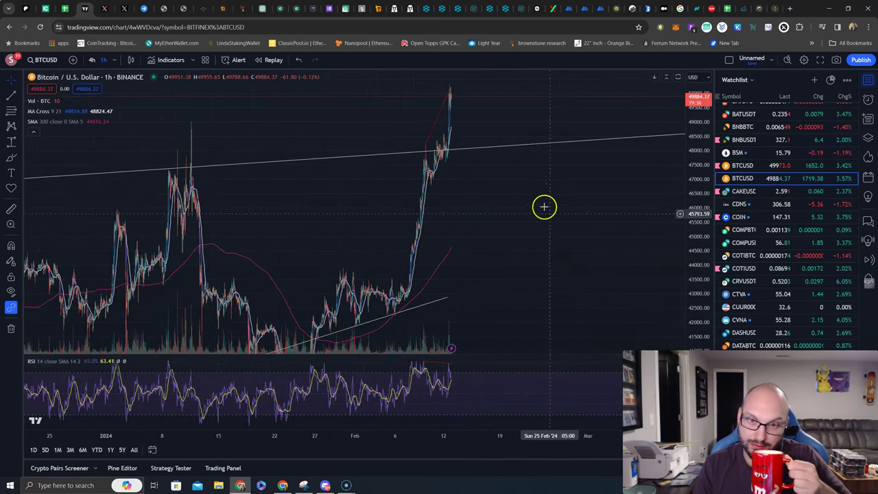